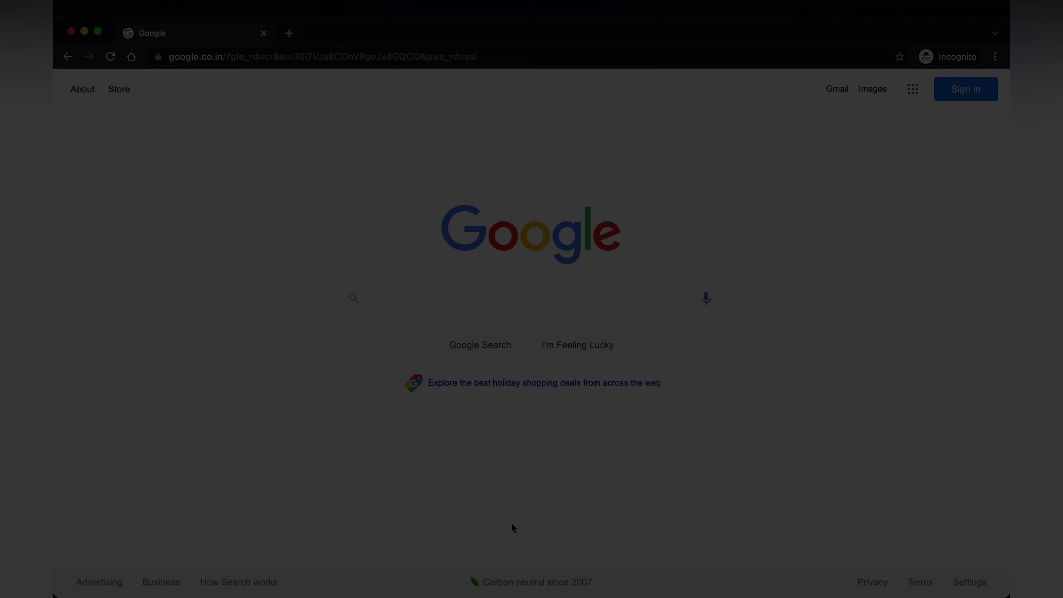
- Load the NCBI homepage at ncbi.nlm.nih.gov in Google Chrome
left_click(241, 58)
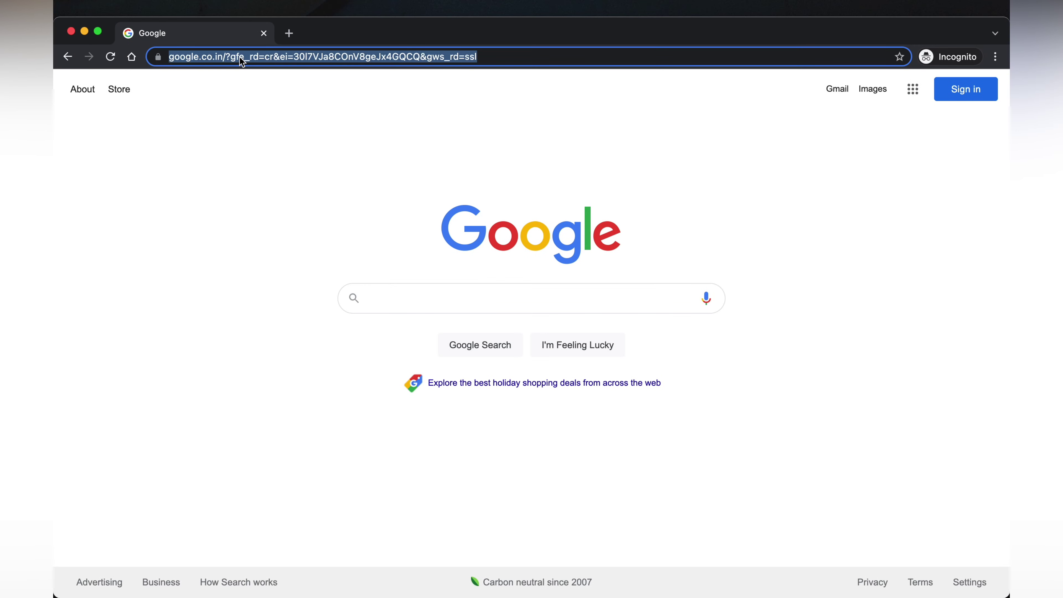
type("ncbi.")
key("BackSpace")
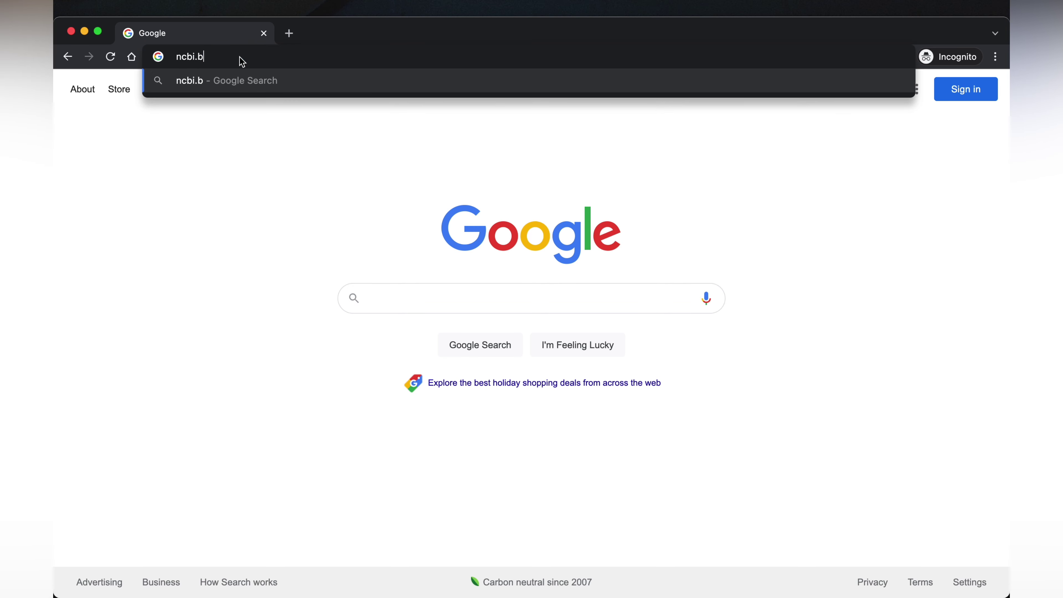
type("nlm.nih.gov")
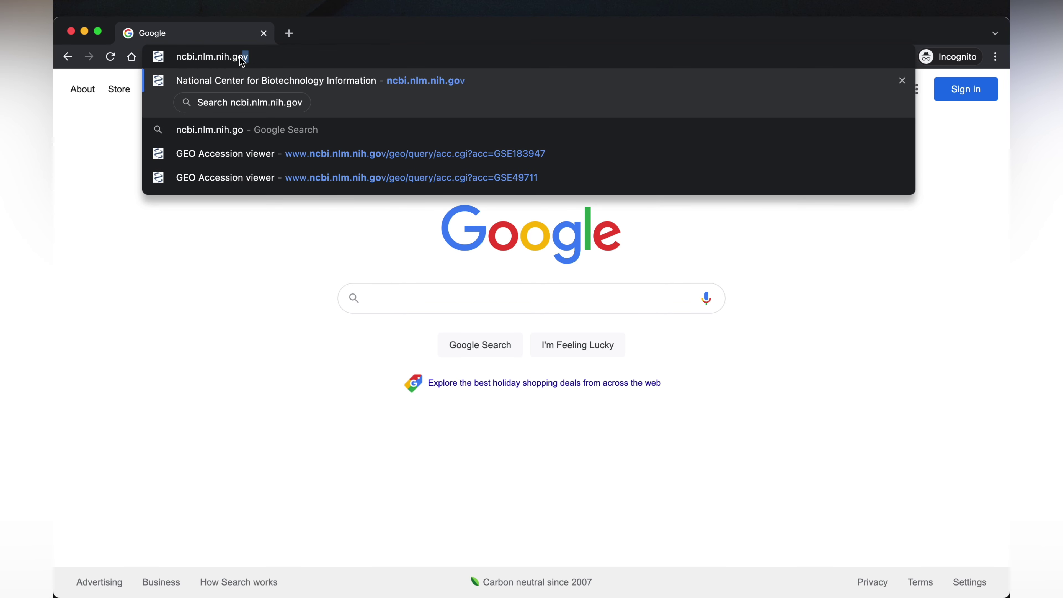
key("Return")
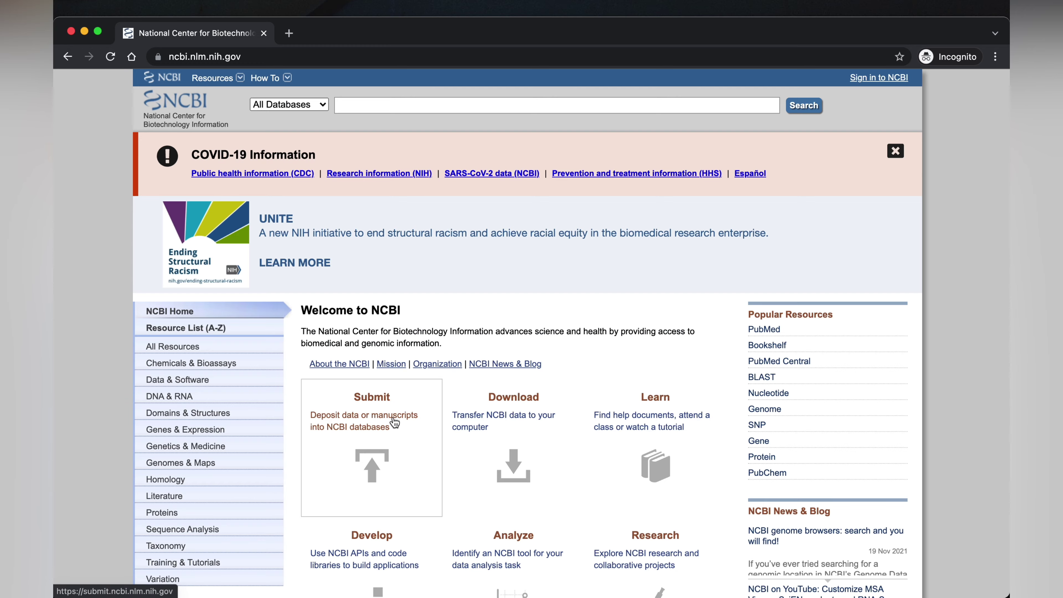
scroll(379, 416, "down", 7)
scroll(393, 417, "up", 7)
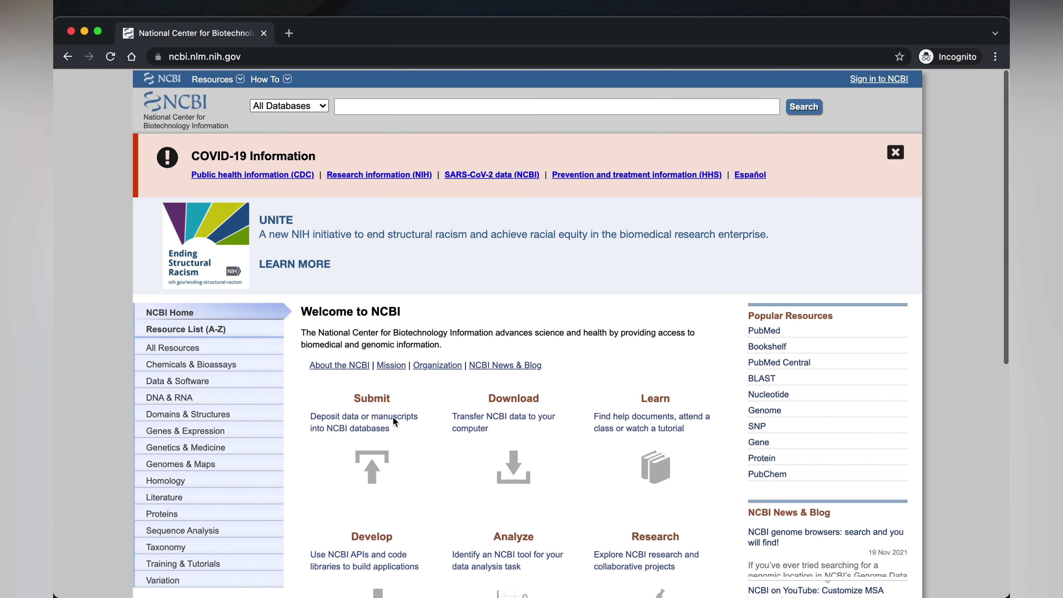
- Open the All Databases dropdown beside the NCBI search box
left_click(321, 107)
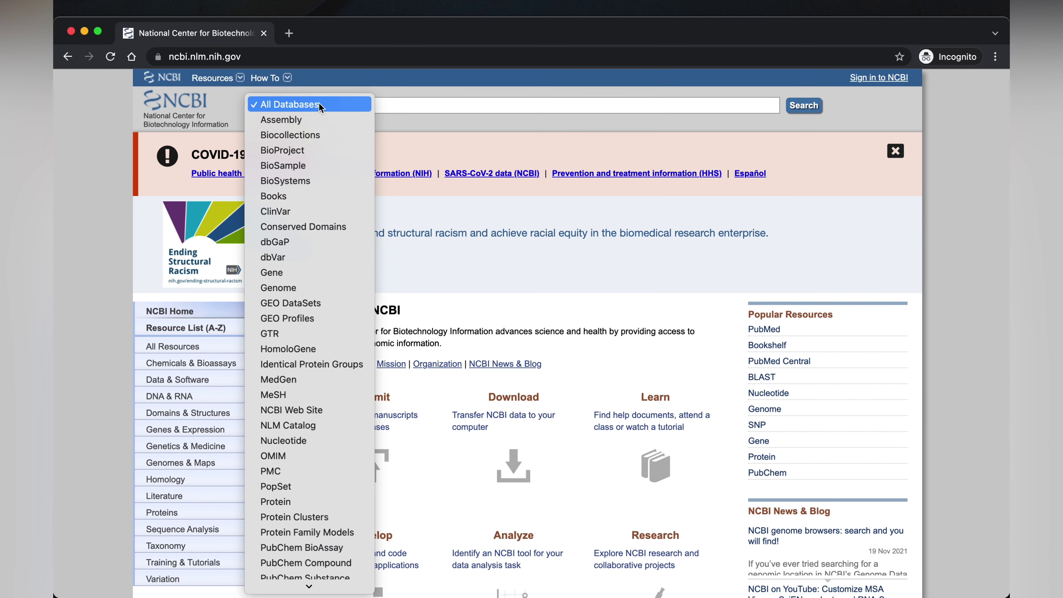
scroll(300, 521, "down", 5)
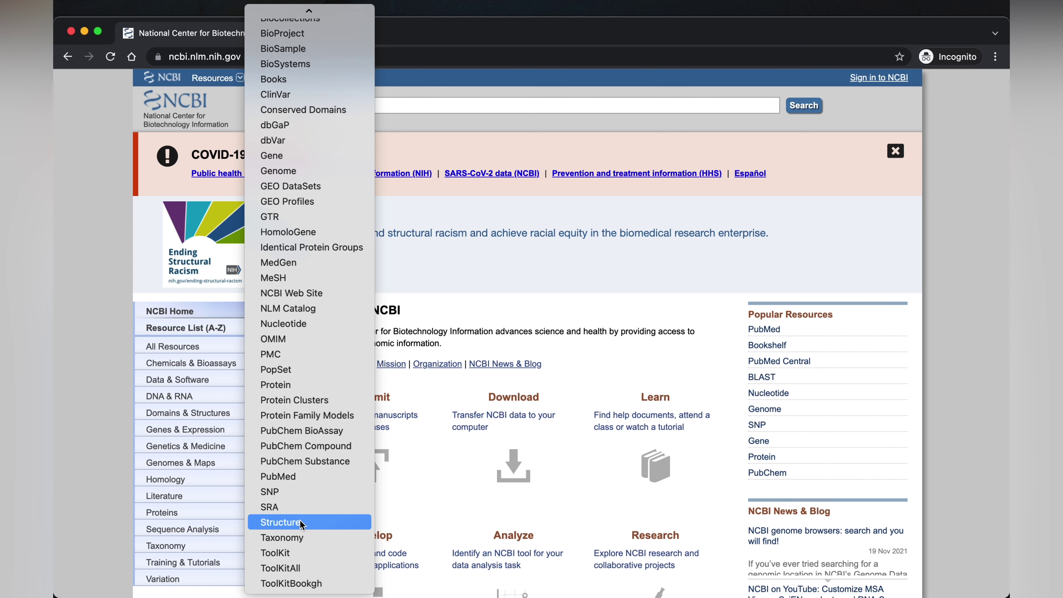
scroll(299, 521, "up", 1)
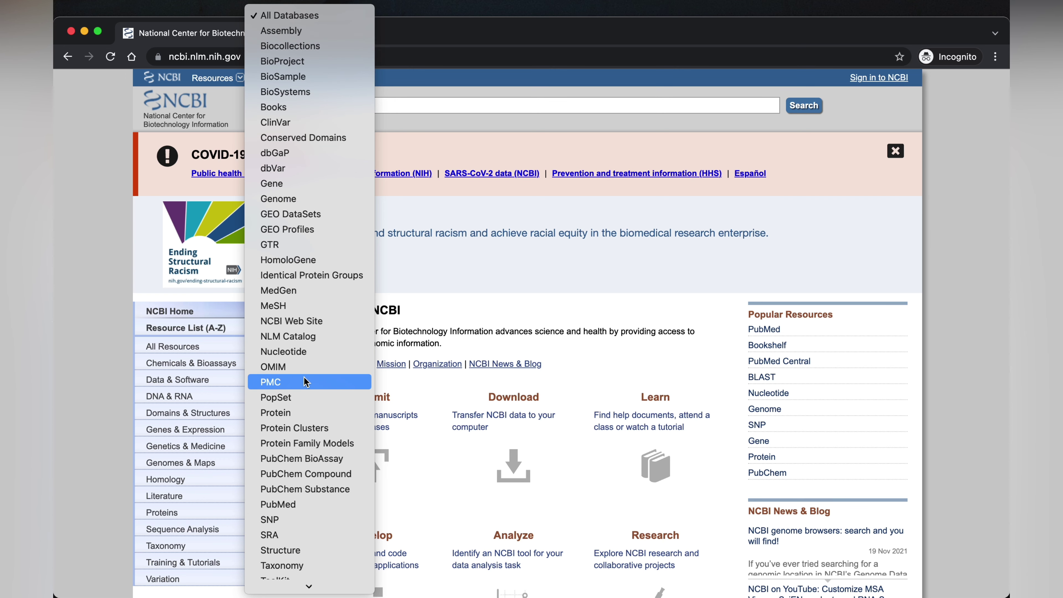
- Choose GEO DataSets and search it for the copied accession GSE183947
left_click(313, 214)
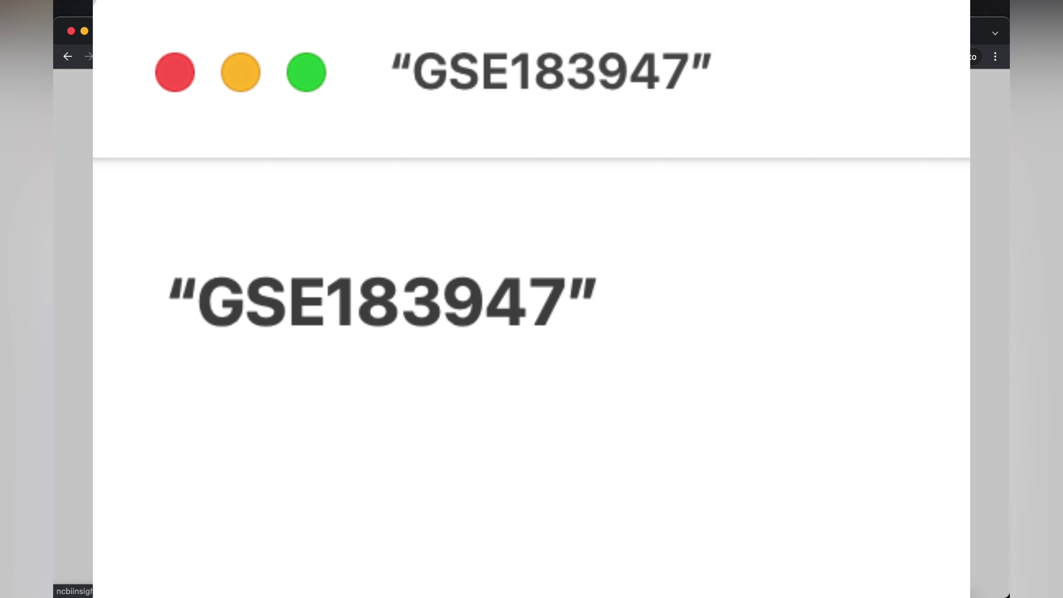
key("super+Tab")
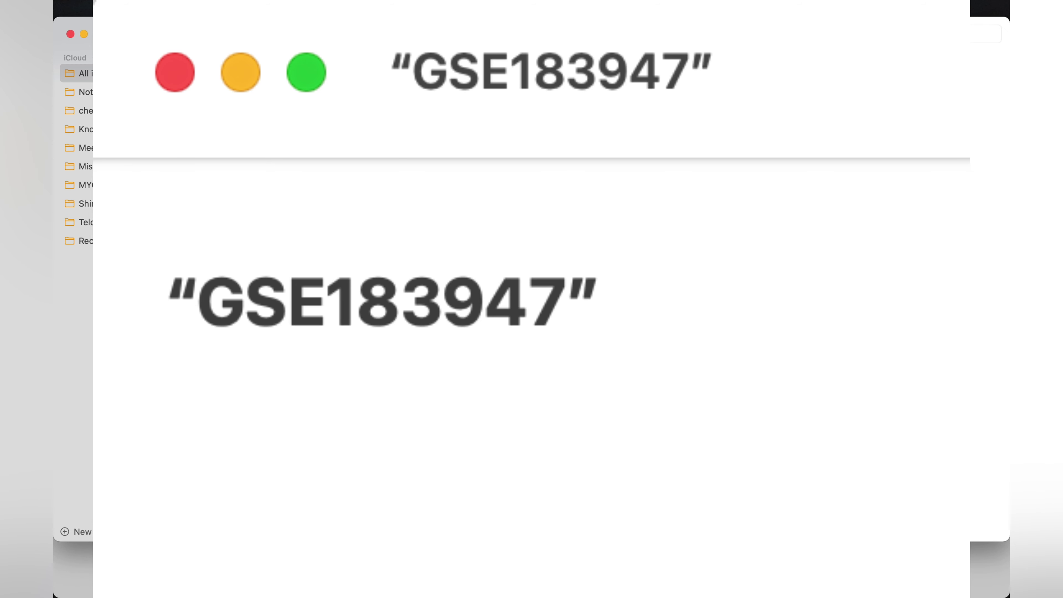
left_click(84, 34)
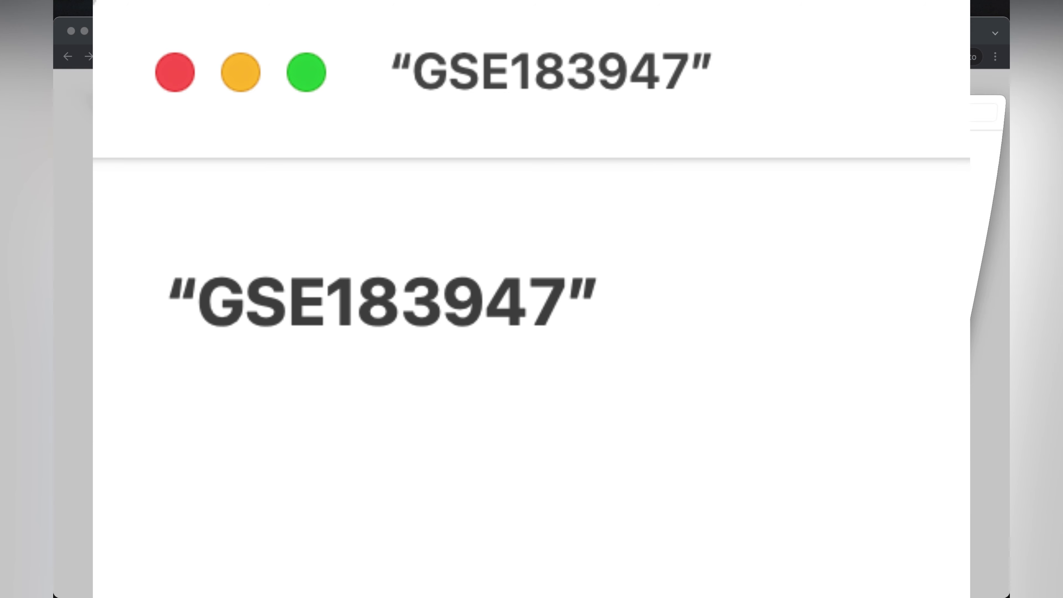
left_click(360, 106)
type("GSE183947")
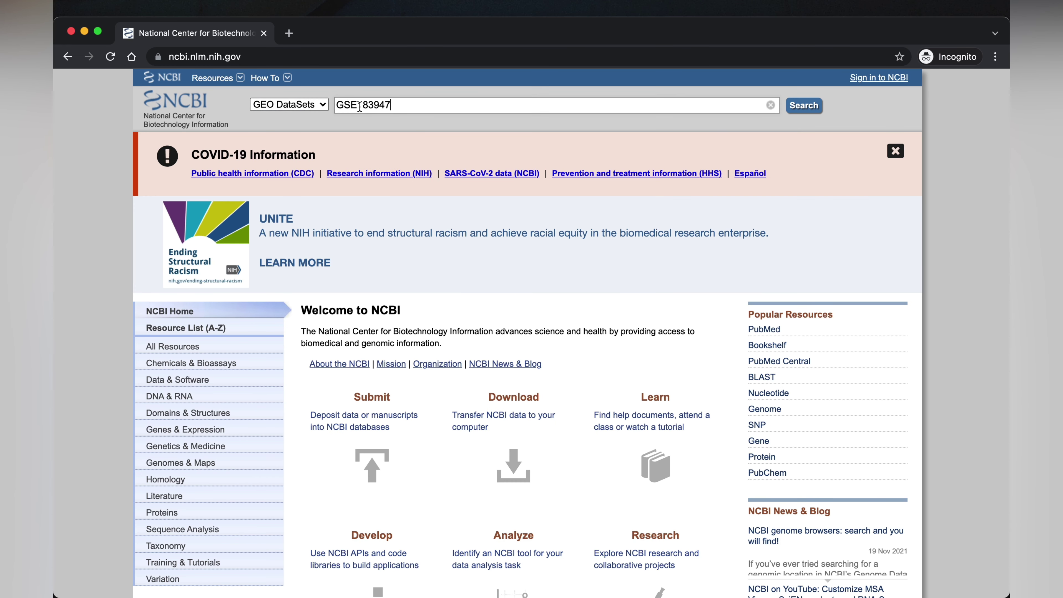
left_click(807, 107)
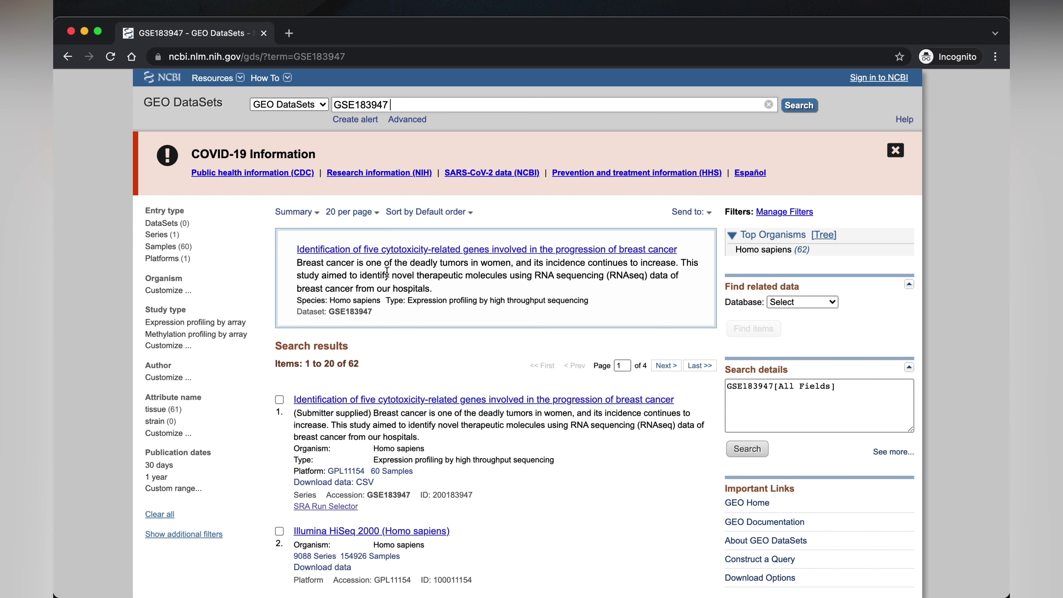
- Open the Series GSE183947 record from the search results
left_click(403, 250)
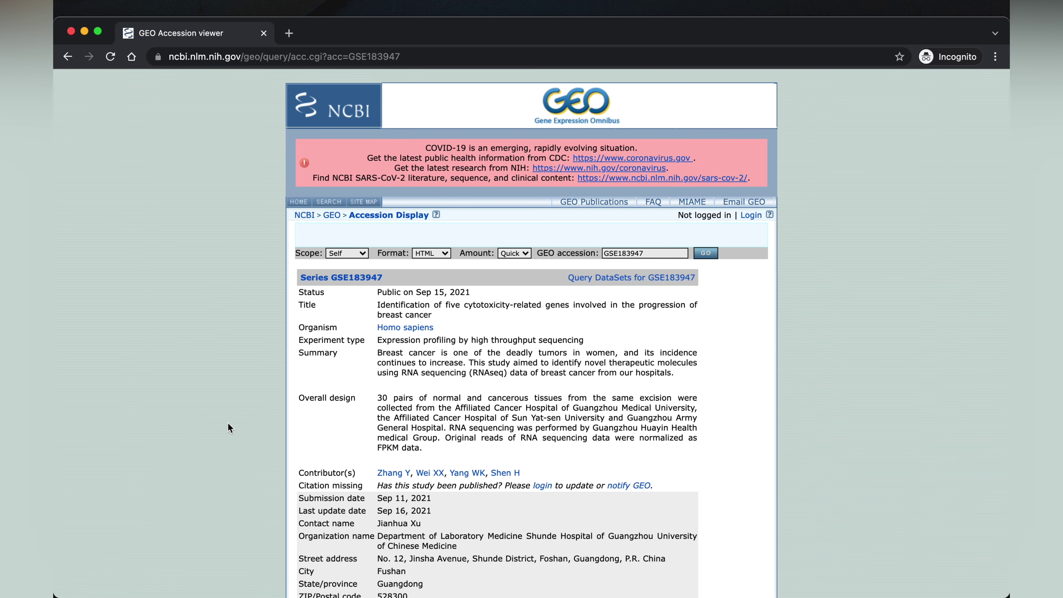
scroll(233, 424, "down", 5)
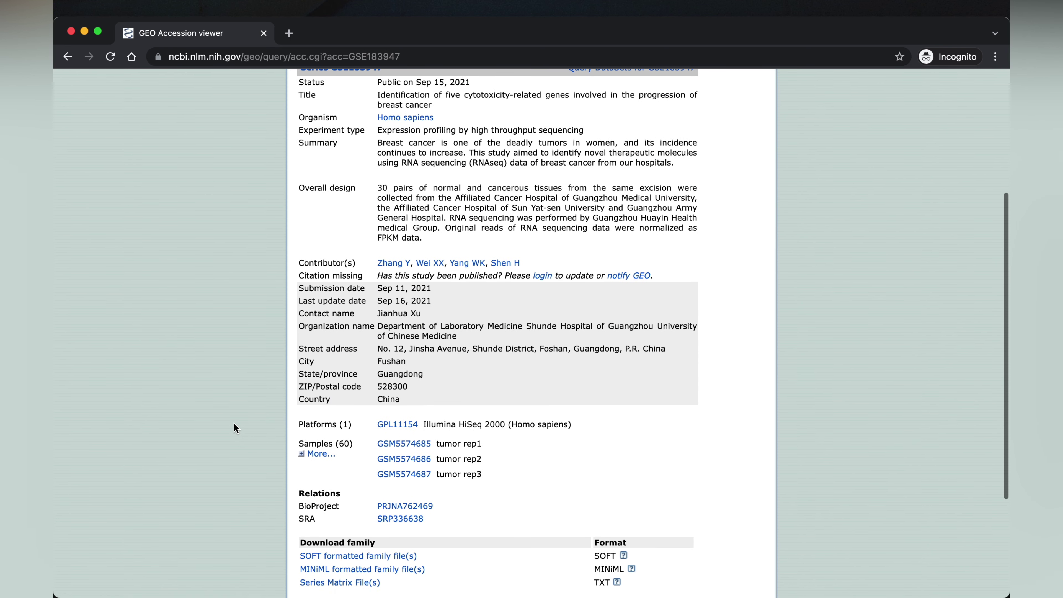
scroll(234, 423, "up", 2)
- Highlight the status (Public on Sep 15, 2021), title, experiment type, summary and overall design
left_click(379, 229)
left_click_drag(379, 228, 473, 229)
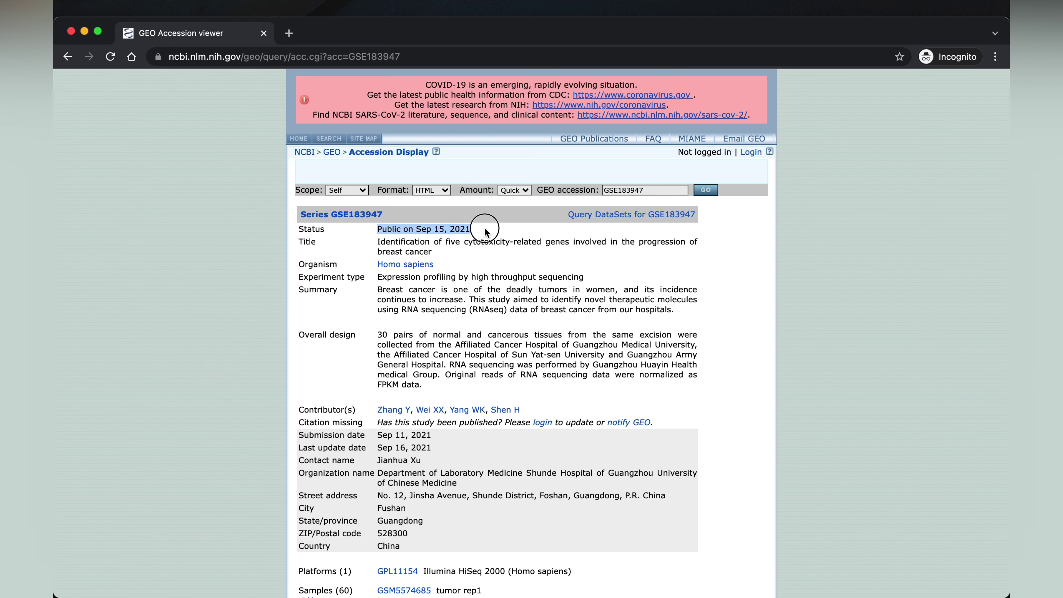
double_click(429, 231)
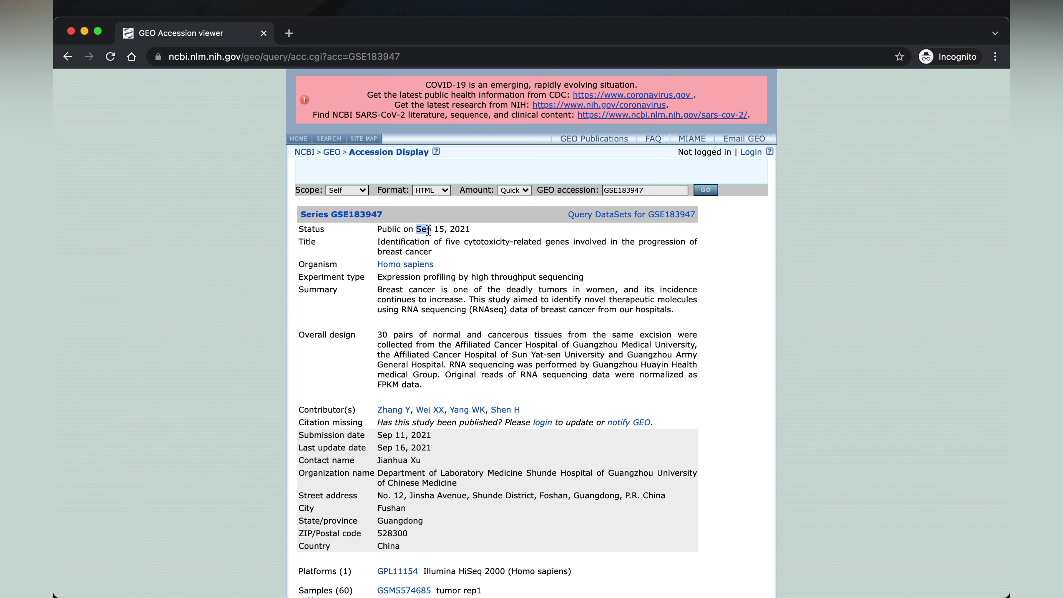
triple_click(429, 230)
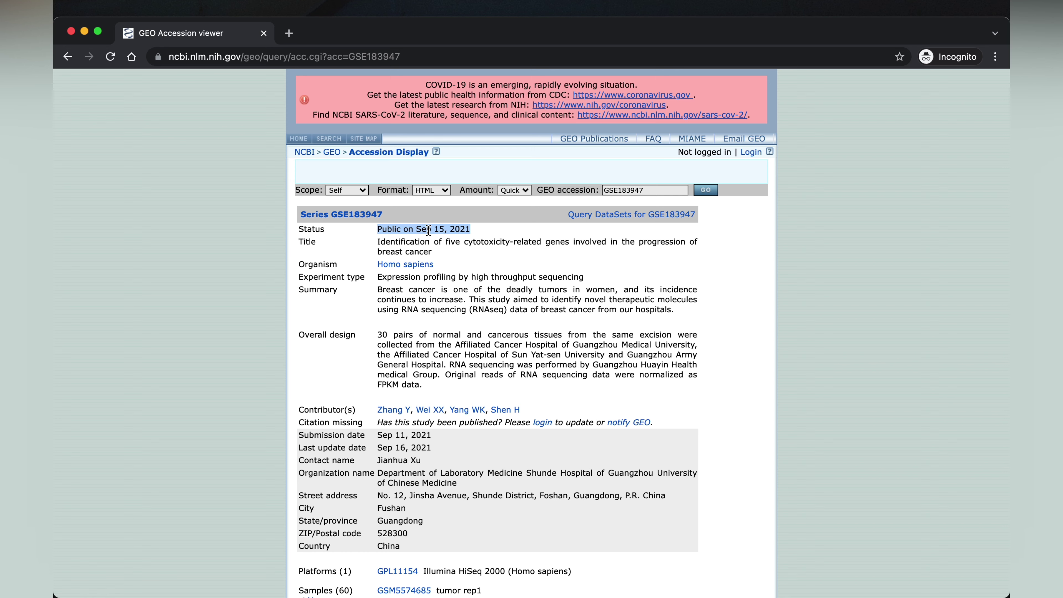
triple_click(436, 246)
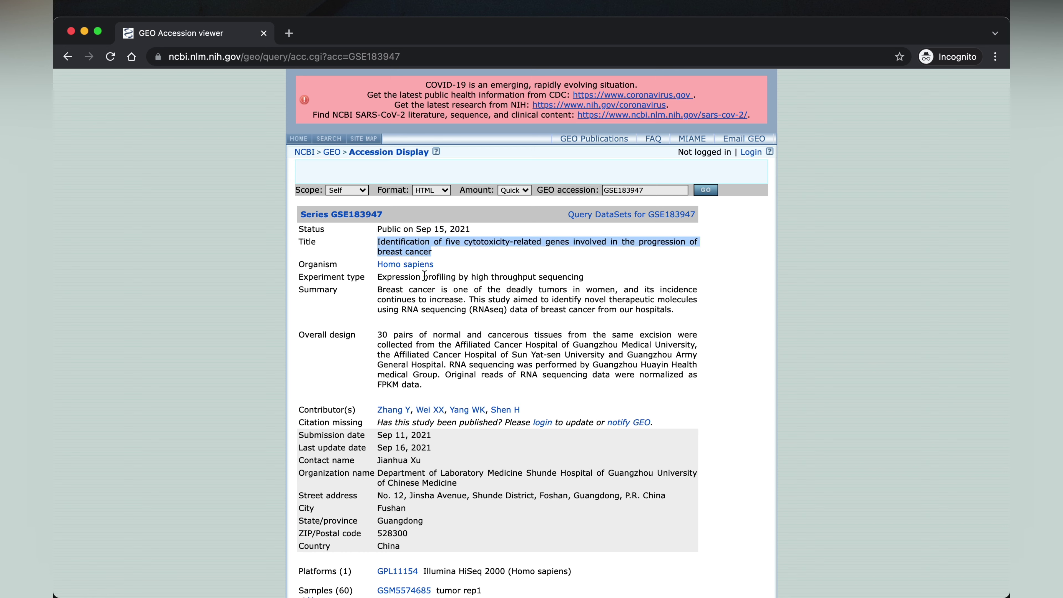
left_click_drag(378, 277, 591, 278)
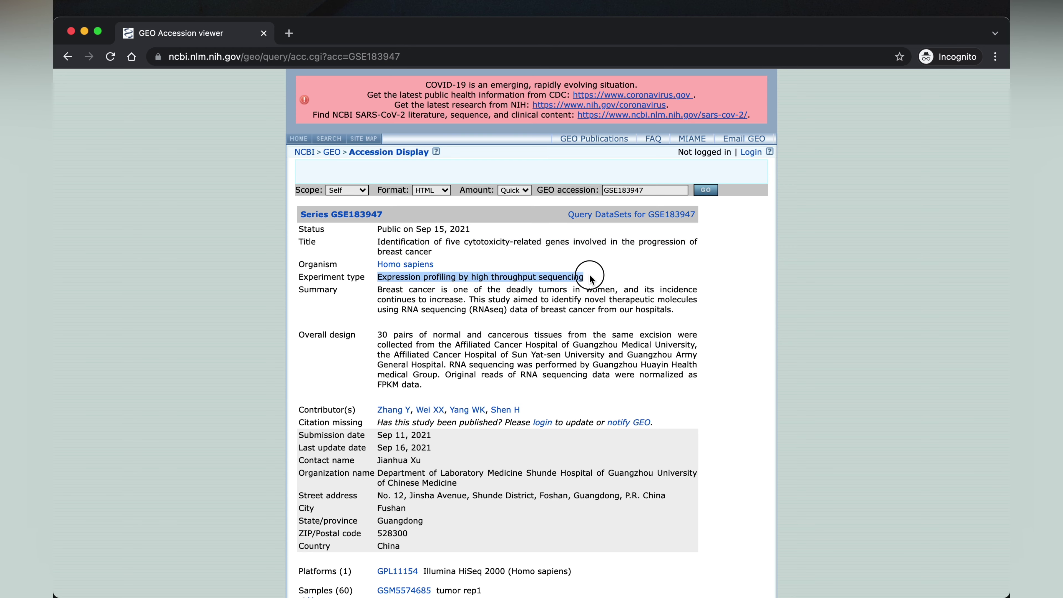
left_click_drag(682, 313, 375, 288)
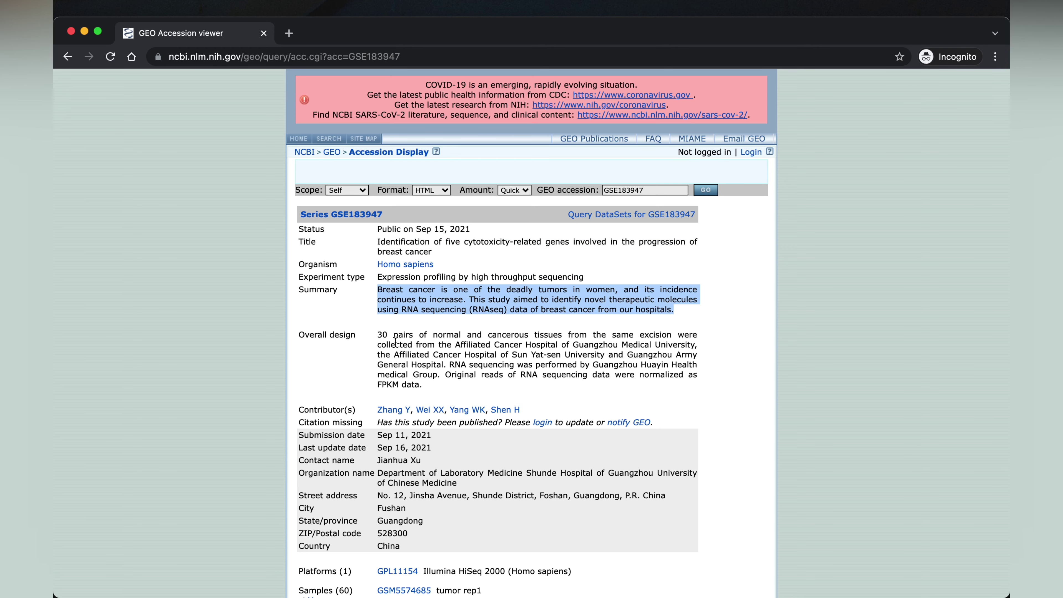
scroll(395, 343, "down", 2)
left_click_drag(431, 348, 376, 300)
left_click(383, 311)
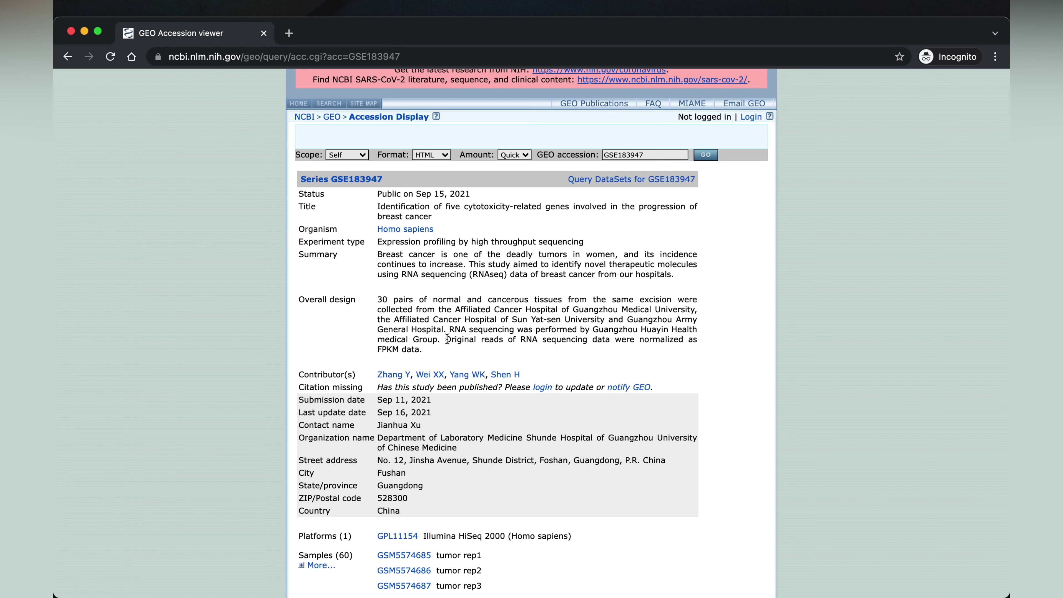
- Highlight the FPKM normalization sentence and the contributor and contact details
left_click_drag(445, 339, 475, 360)
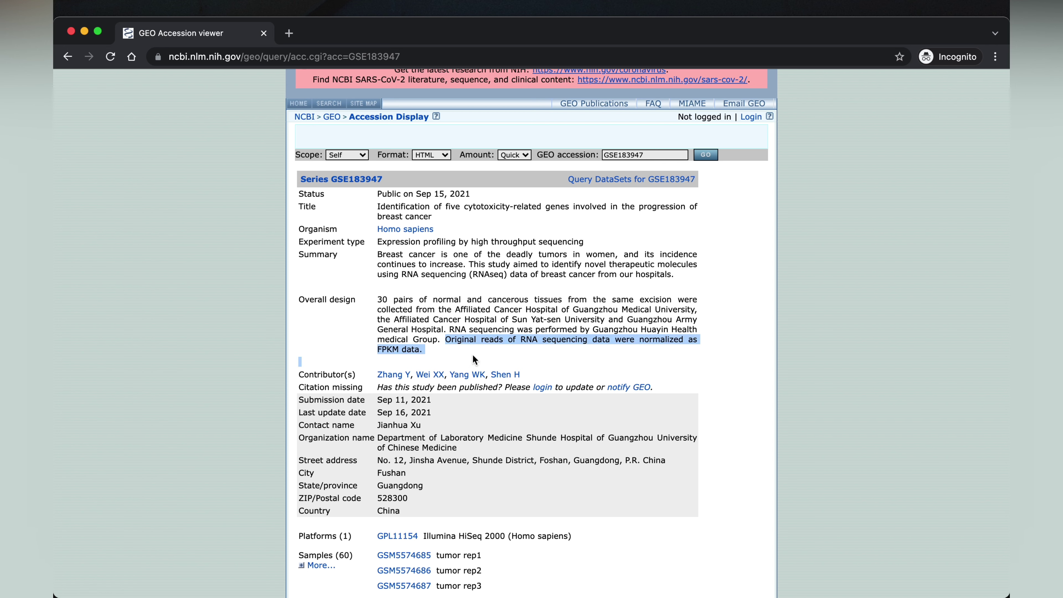
left_click(453, 357)
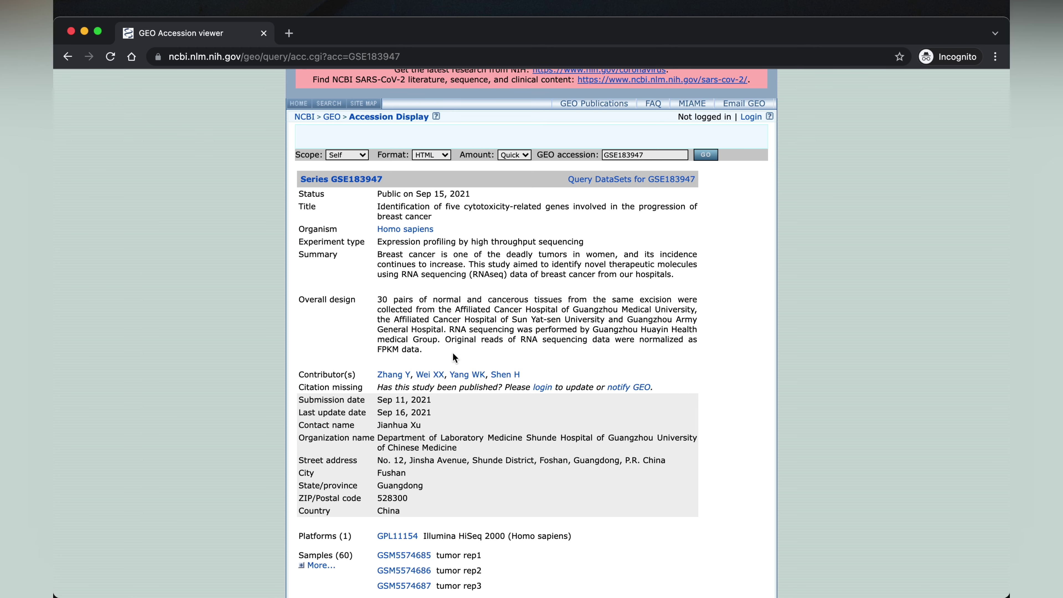
scroll(453, 356, "down", 3)
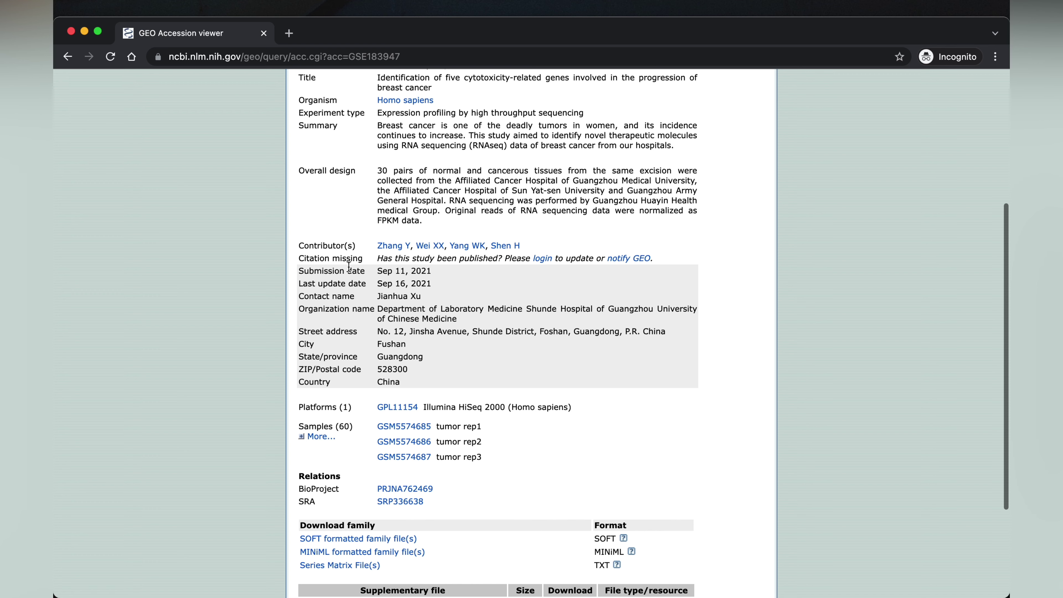
left_click_drag(297, 245, 439, 384)
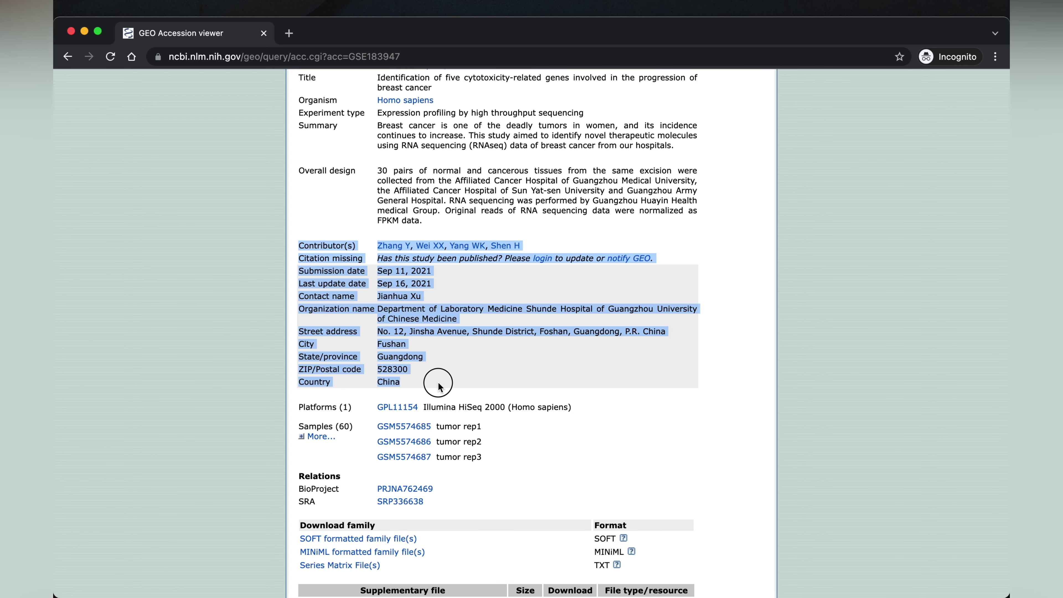
left_click(438, 370)
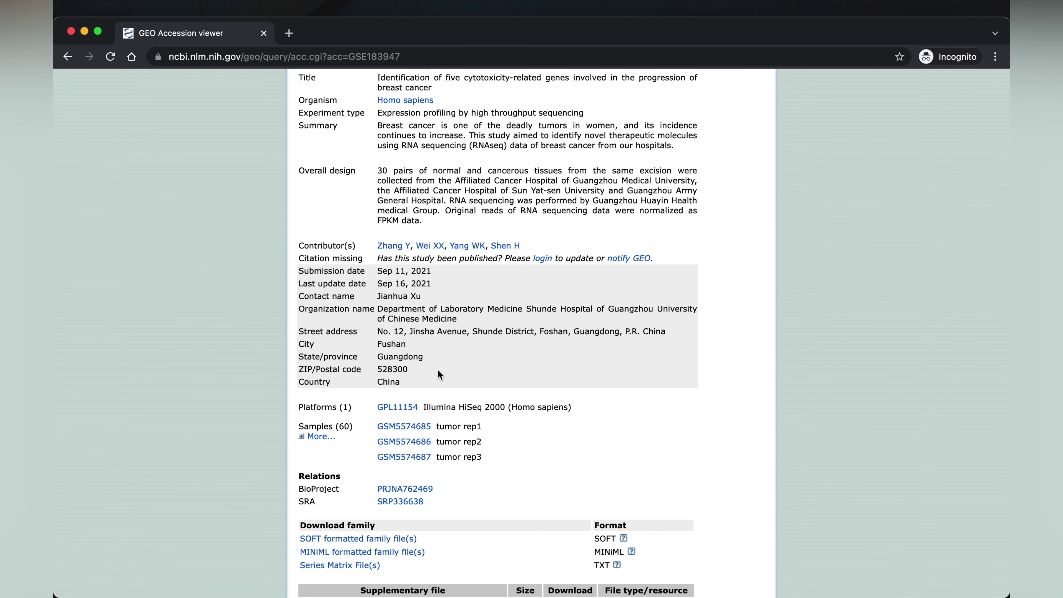
scroll(437, 370, "down", 5)
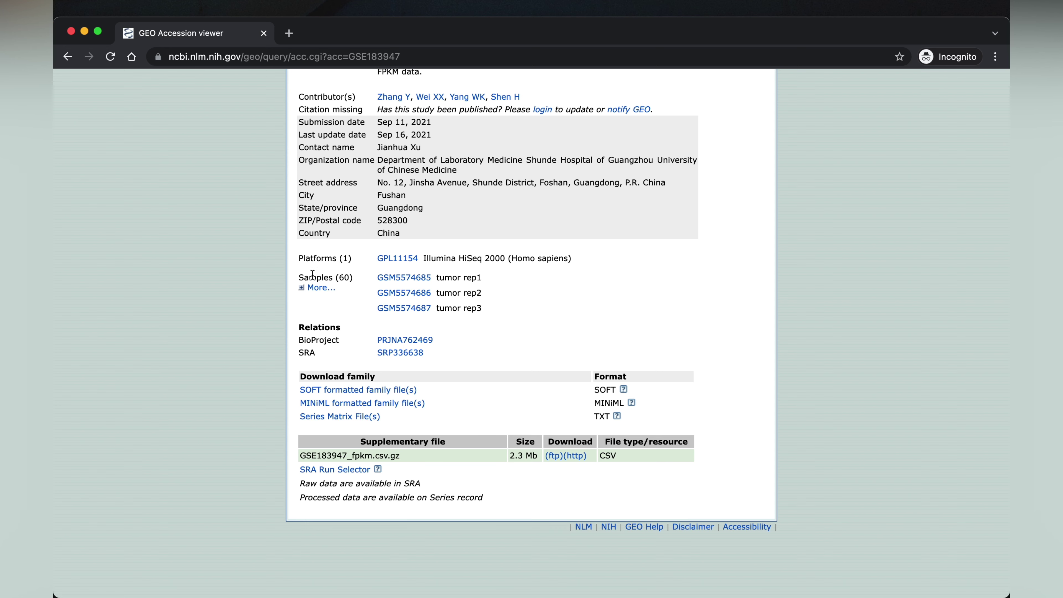
- Expand the full list of 60 samples and open GSM5574688 (tumor rep4)
left_click_drag(300, 277, 359, 283)
left_click(323, 288)
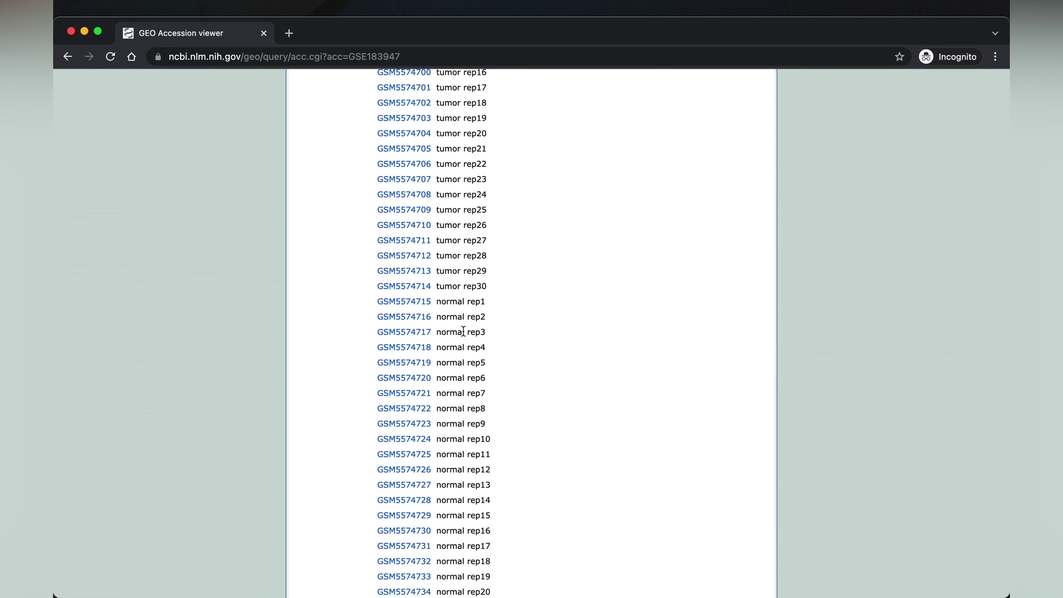
scroll(463, 331, "down", 6)
scroll(463, 331, "up", 12)
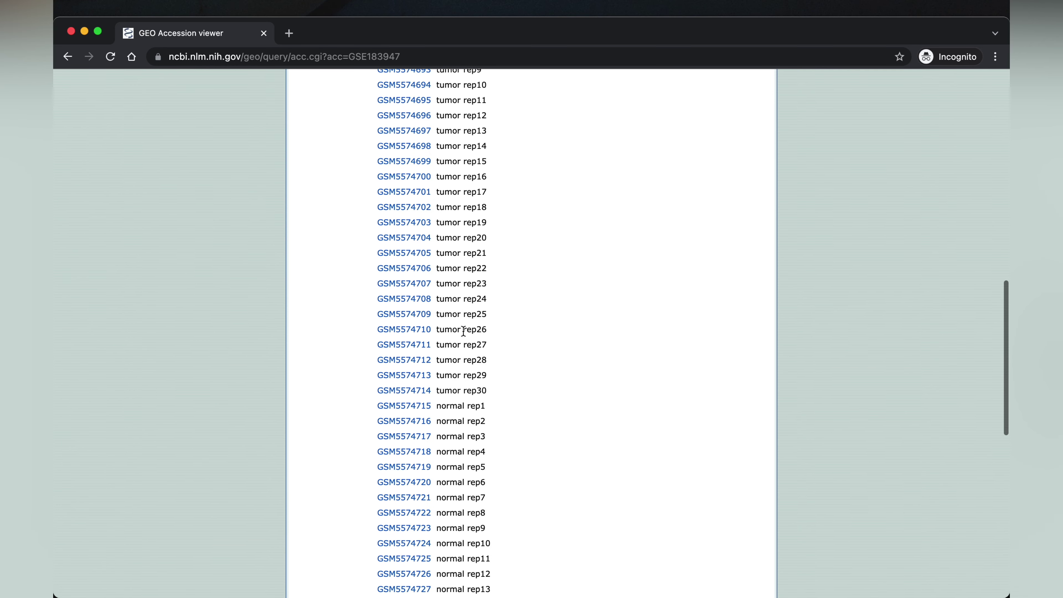
scroll(464, 330, "up", 2)
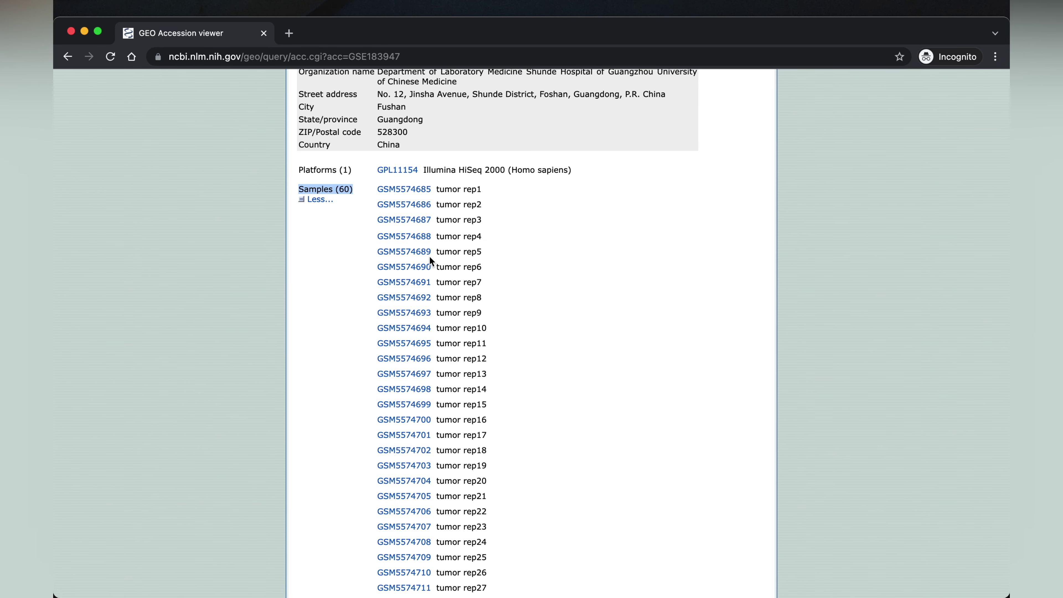
left_click(409, 237)
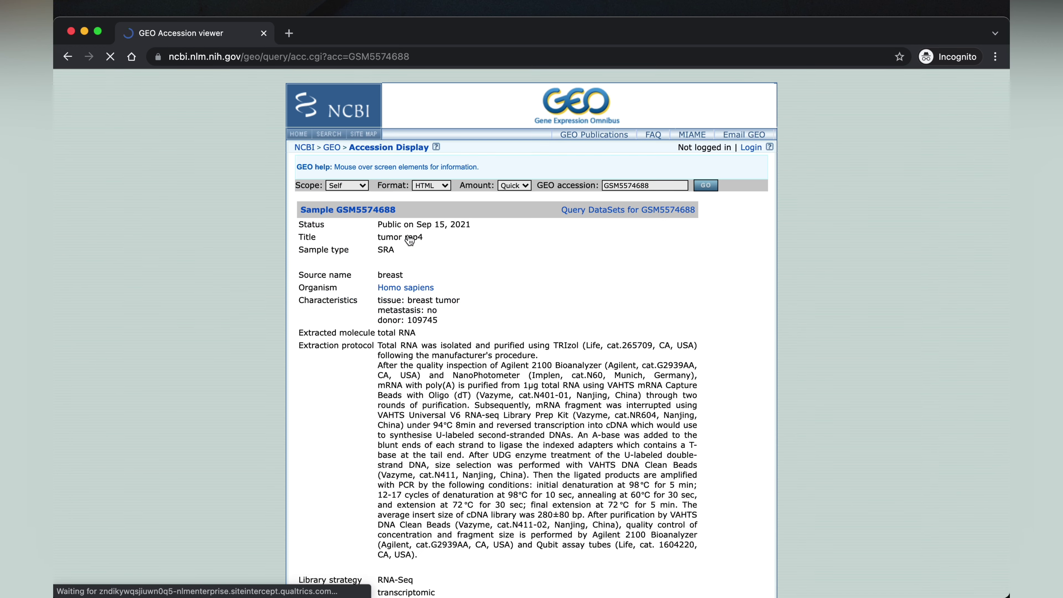
- Scroll through the GSM5574688 sample details, then go back to the GSE183947 series page
scroll(462, 330, "down", 3)
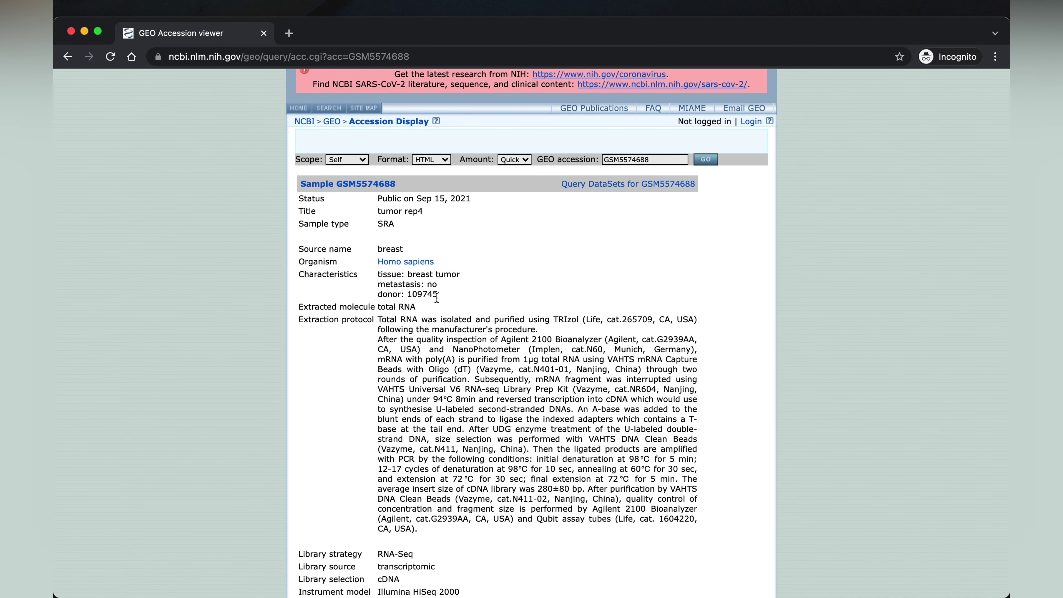
scroll(442, 356, "down", 2)
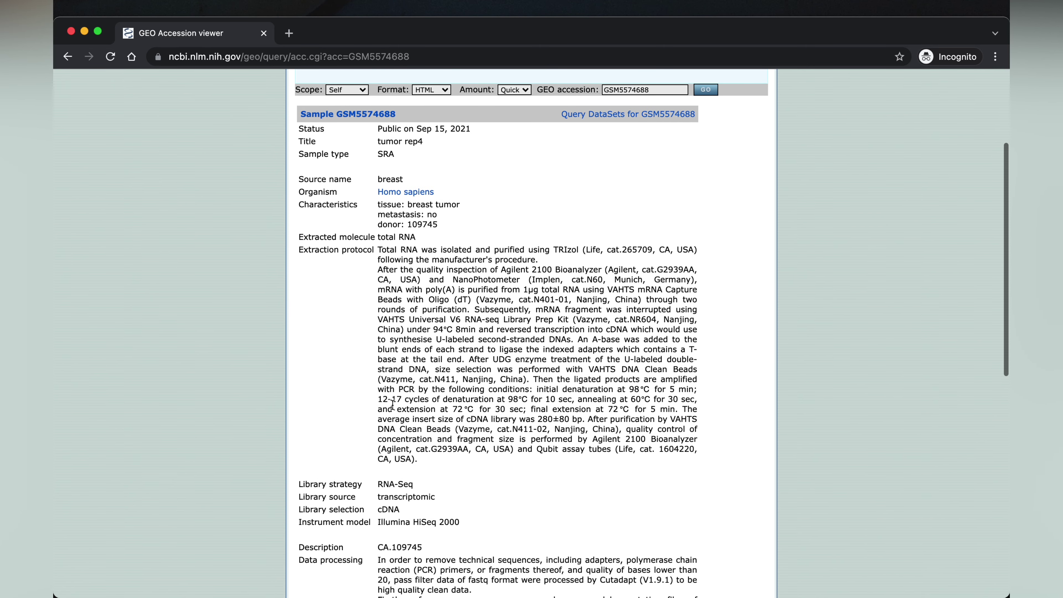
scroll(444, 386, "down", 5)
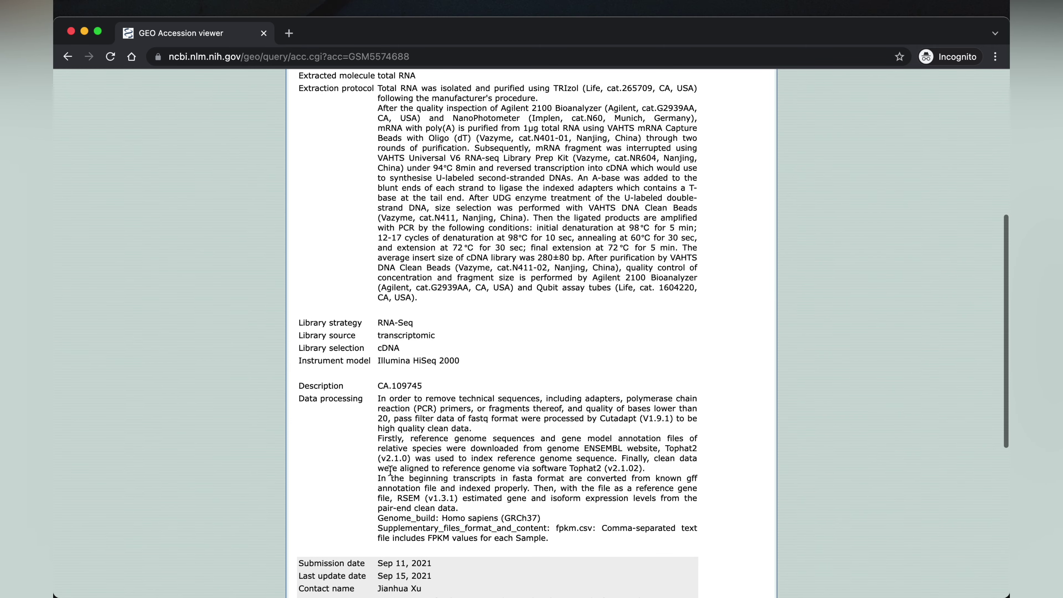
scroll(419, 496, "down", 3)
scroll(418, 496, "down", 7)
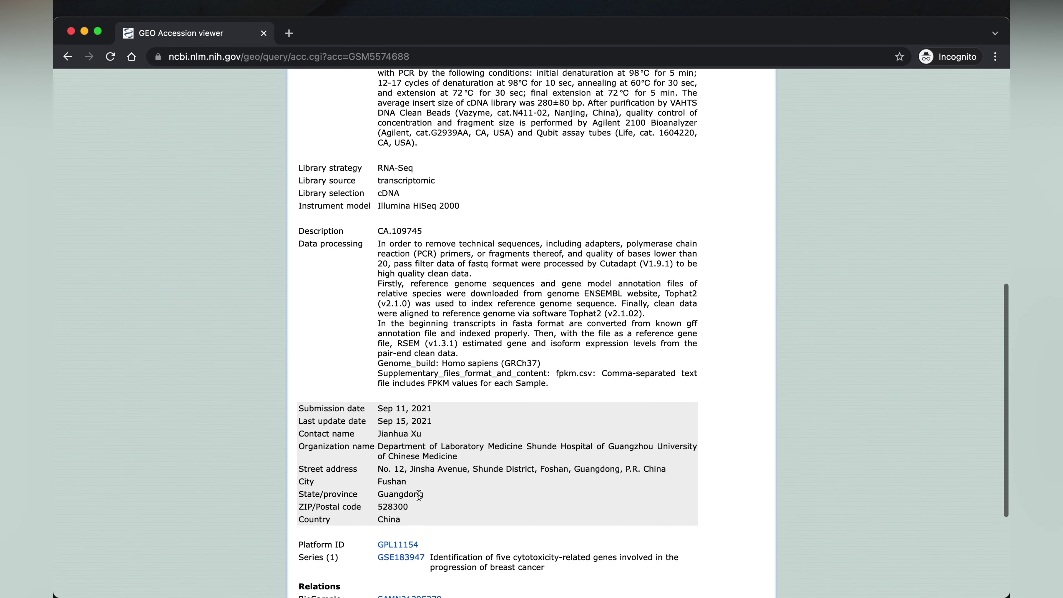
scroll(418, 495, "up", 15)
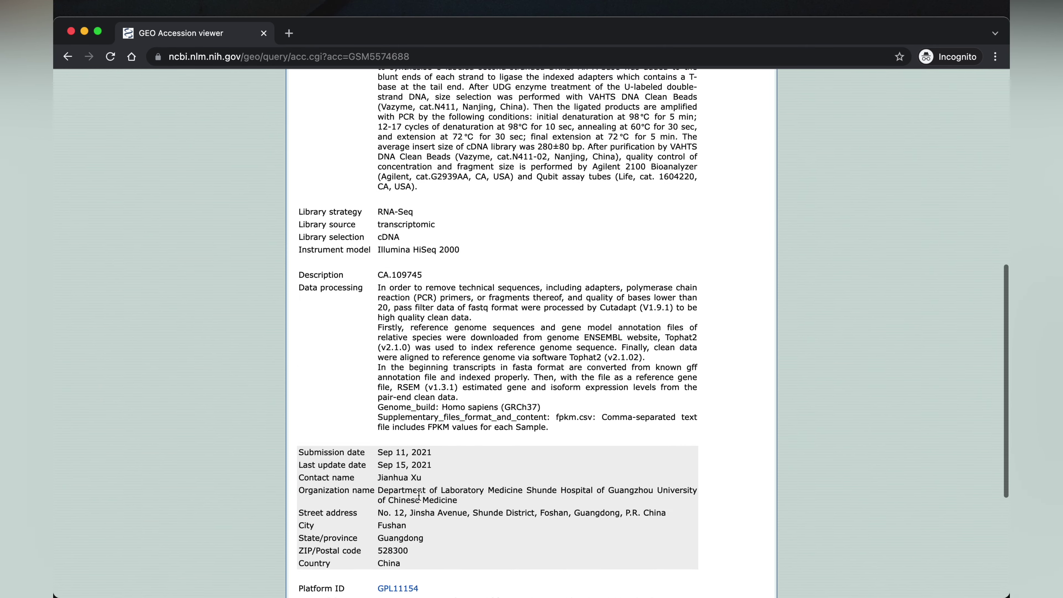
left_click(69, 57)
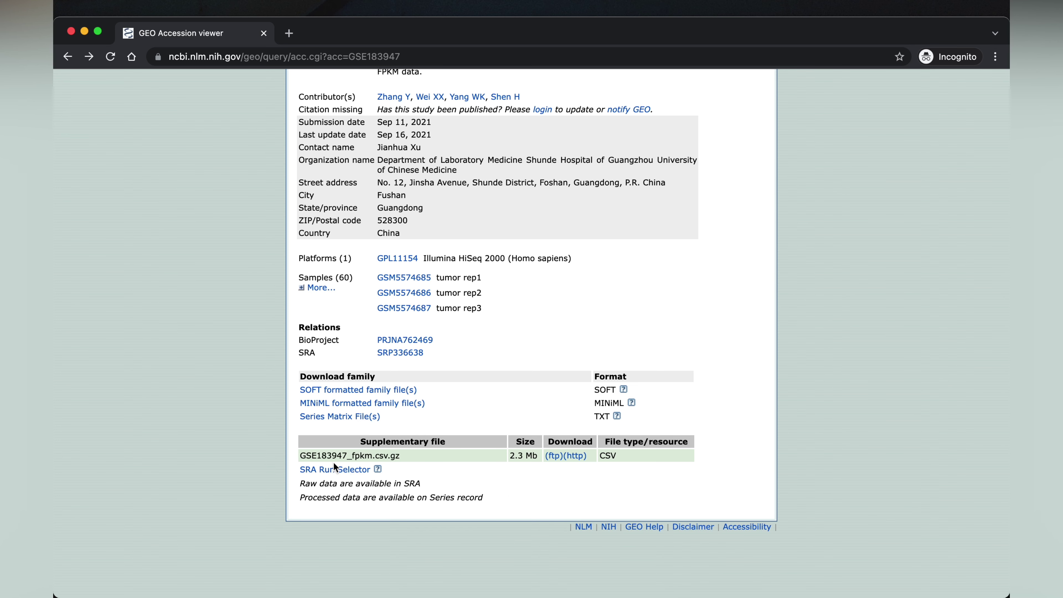
- Download the supplementary file GSE183947_fpkm.csv.gz through its (http) link
double_click(362, 456)
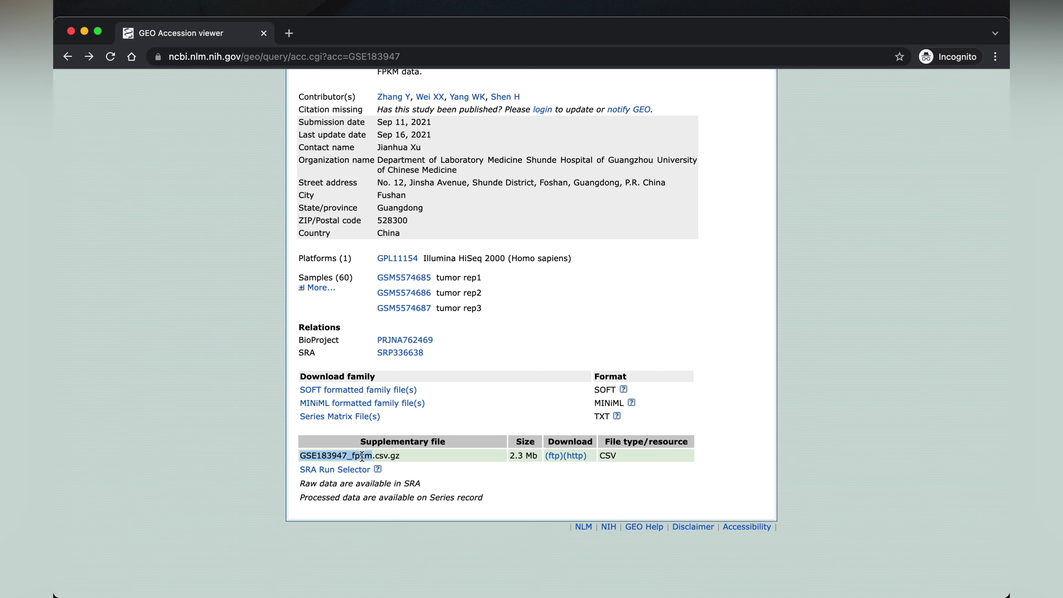
left_click(527, 467)
left_click(575, 456)
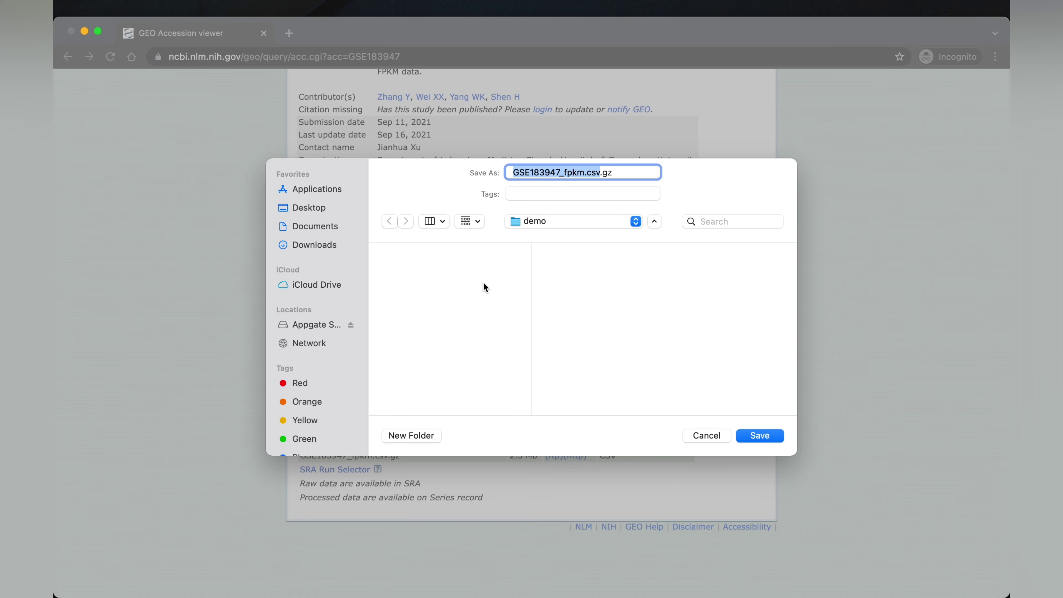
- Save GSE183947_fpkm.csv.gz into the demo folder and switch to Terminal
left_click(771, 437)
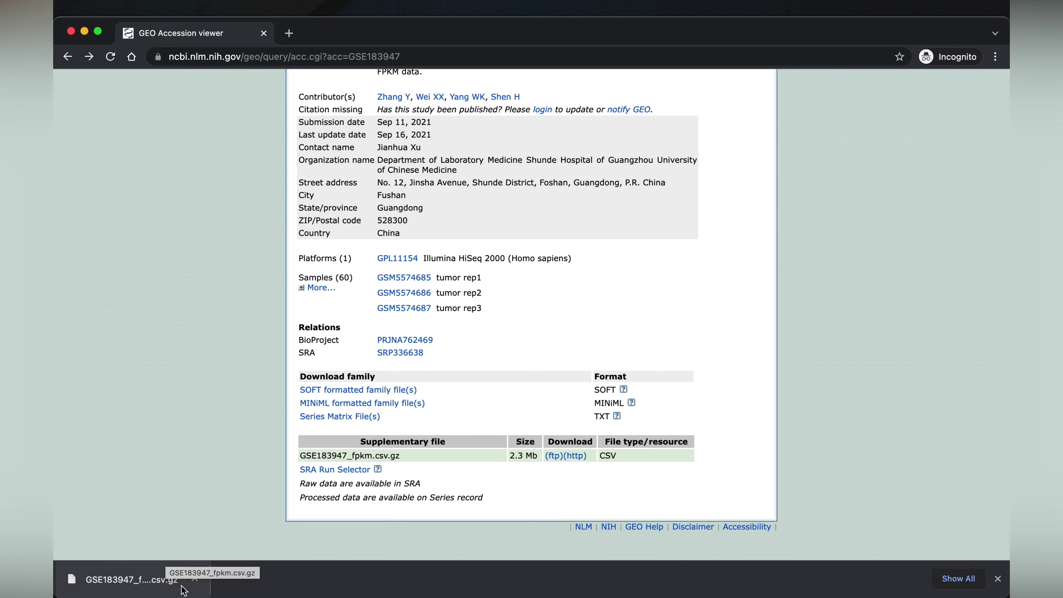
left_click(163, 586)
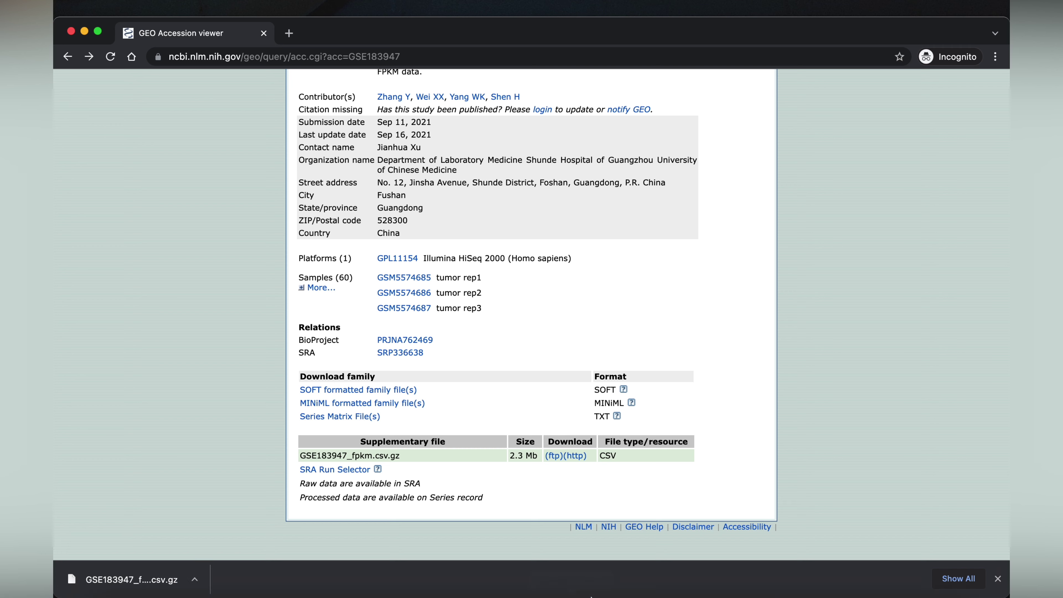
mouse_move(744, 590)
left_click(611, 570)
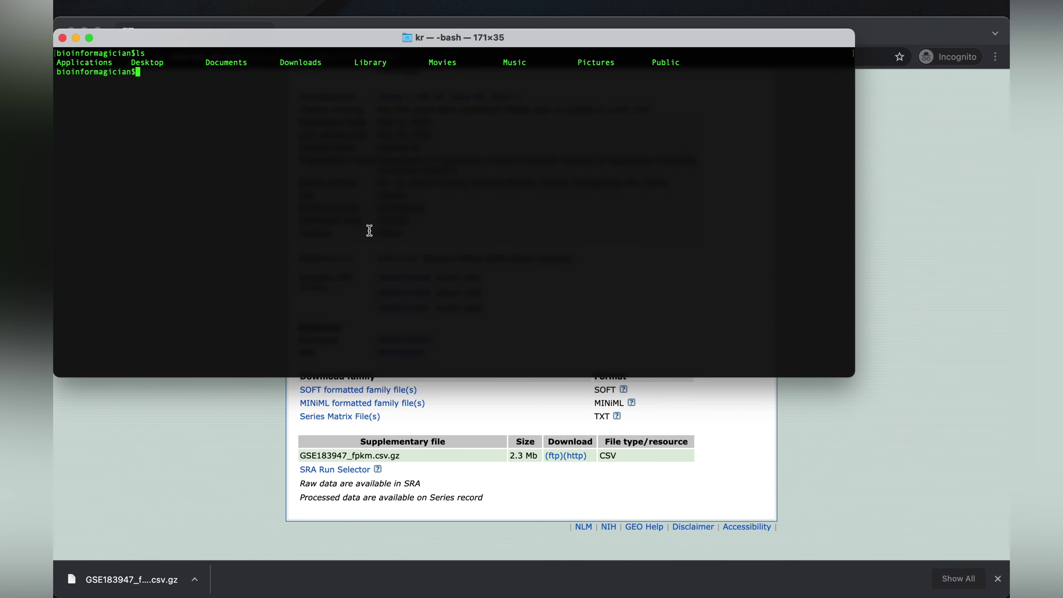
- Enlarge the Terminal font, change into ~/Desktop/demo and list its files
key("super+equal")
key("super+equal")
key("super+equal")
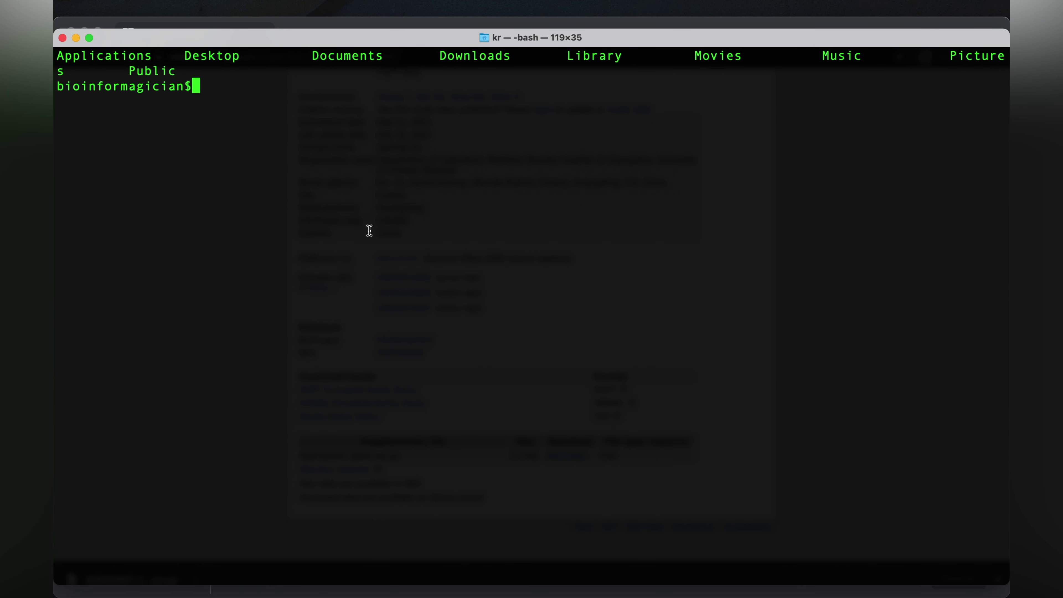
type("cd ~/Desk")
key("Tab")
type("dem")
key("Tab")
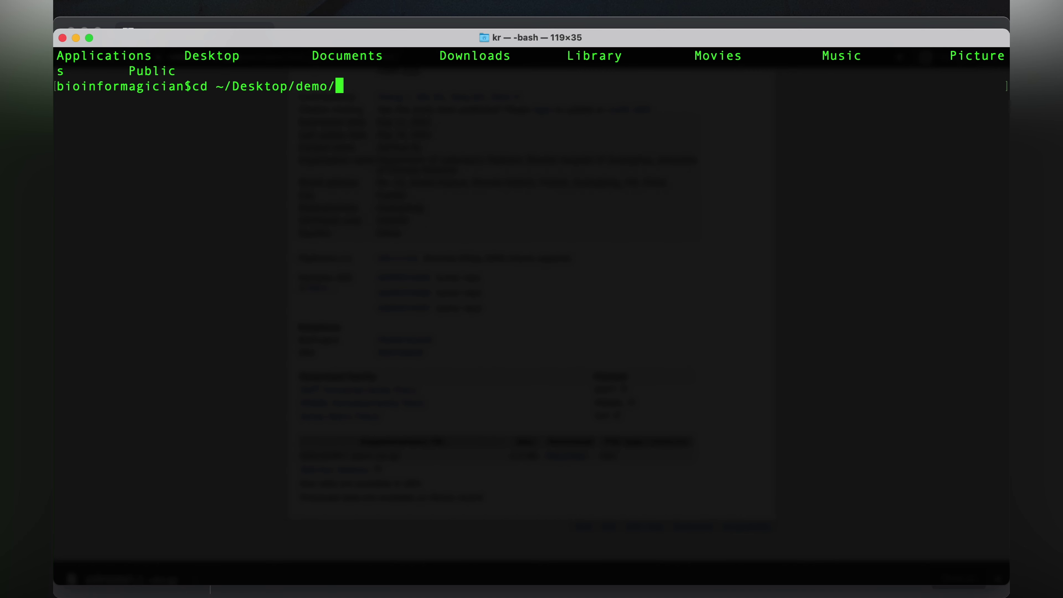
key("Return")
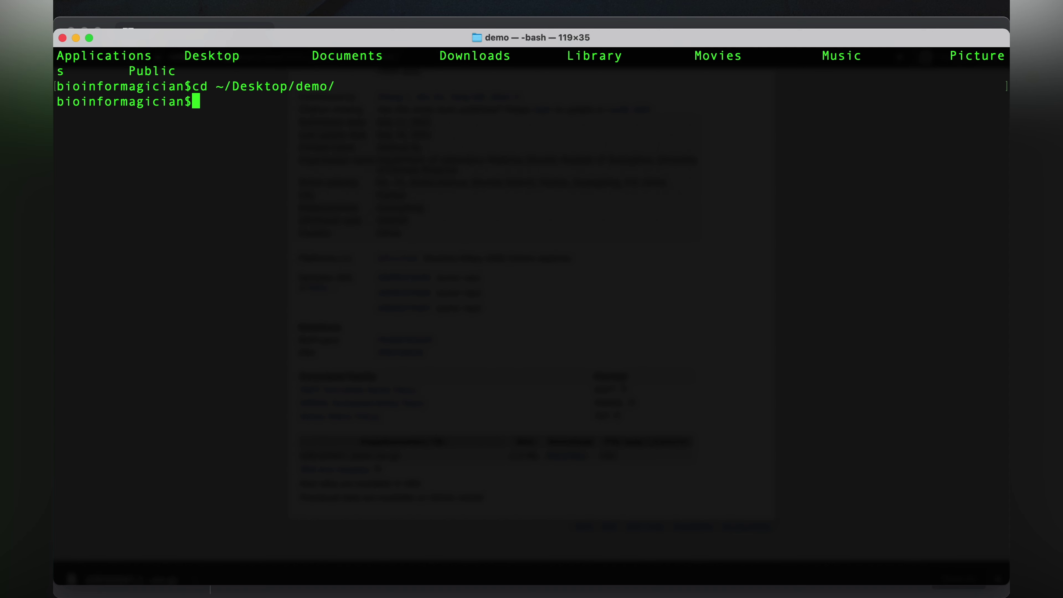
type("ls")
key("Return")
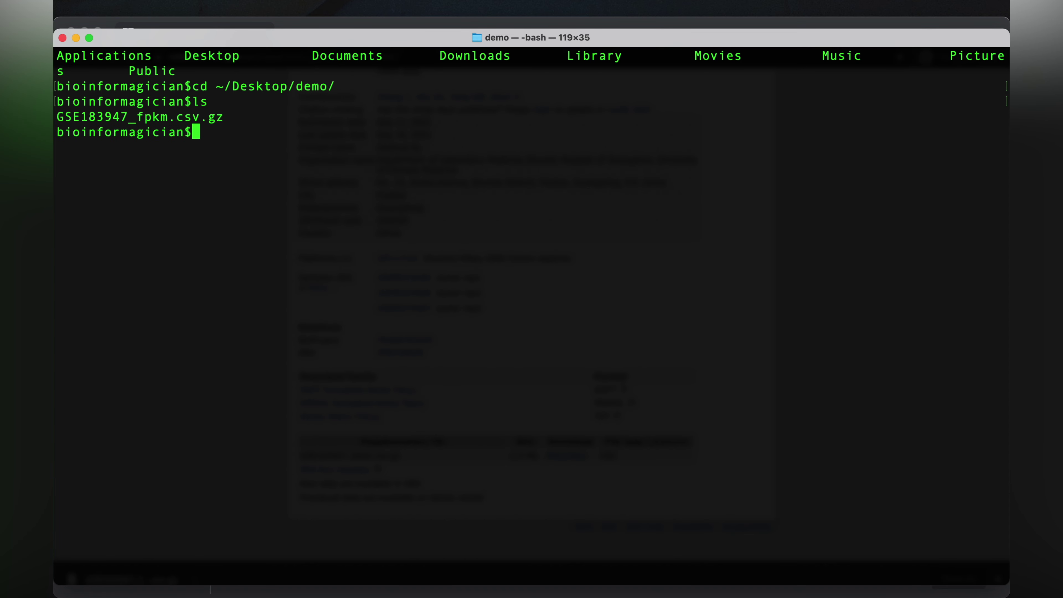
double_click(203, 119)
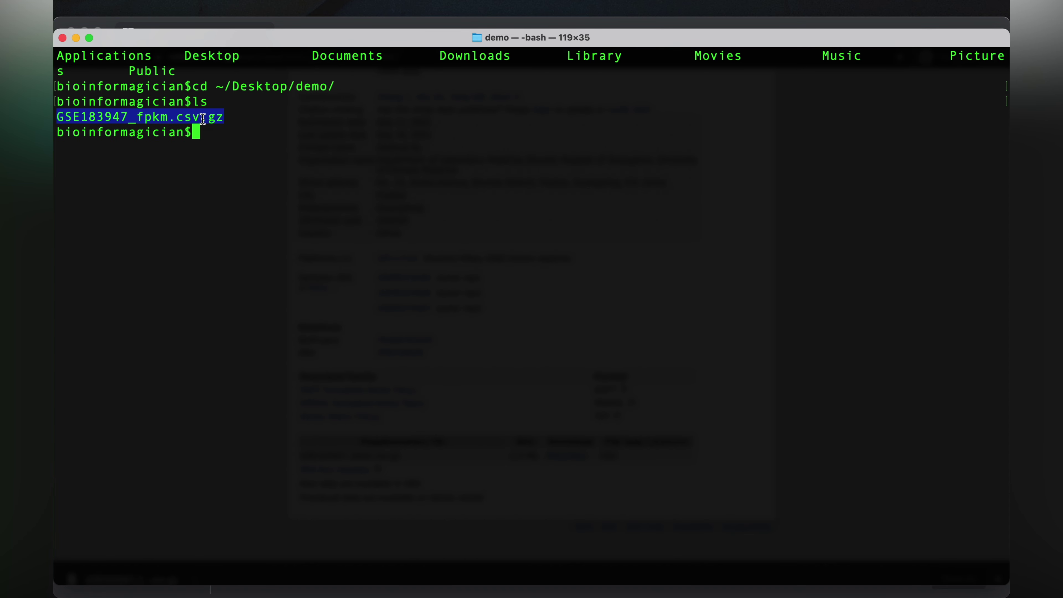
left_click(243, 148)
double_click(195, 116)
left_click(232, 135)
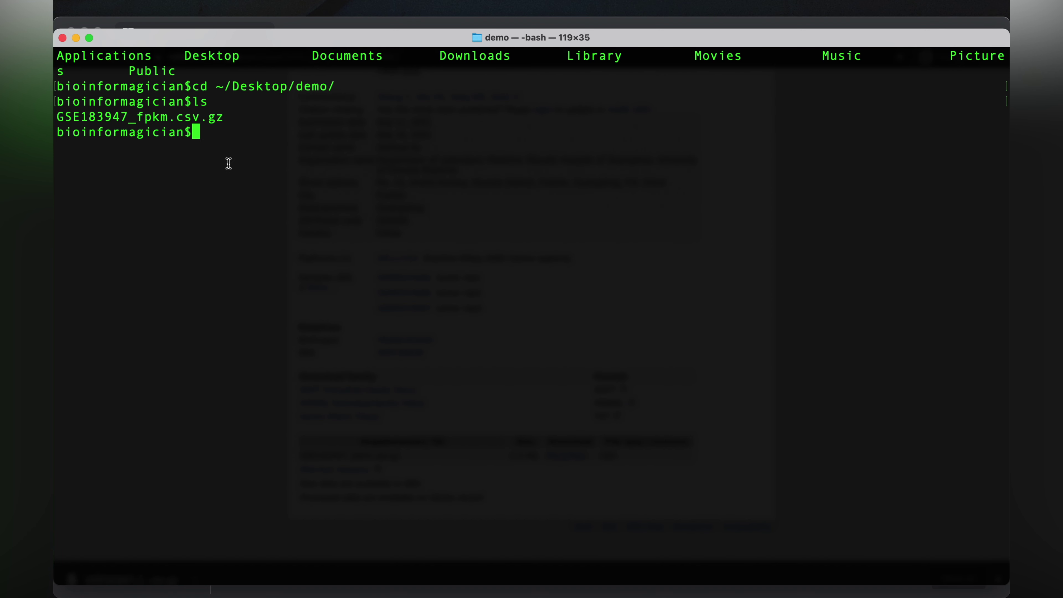
- Gunzip GSE183947_fpkm.csv.gz and confirm GSE183947_fpkm.csv now appears in the listing
type("gunzip F")
key("BackSpace")
type("GSE")
key("Tab")
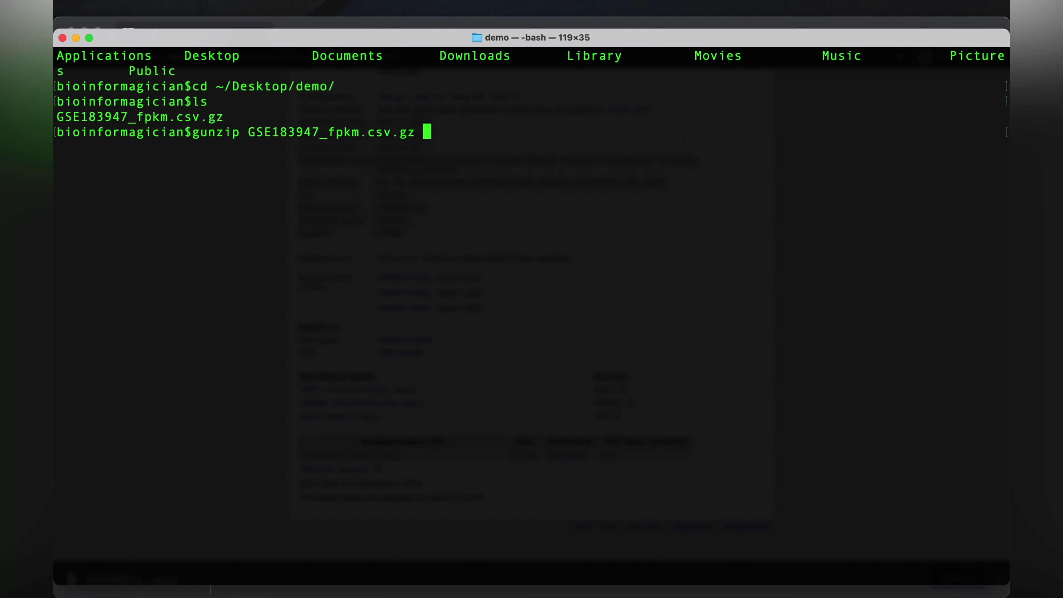
key("Return")
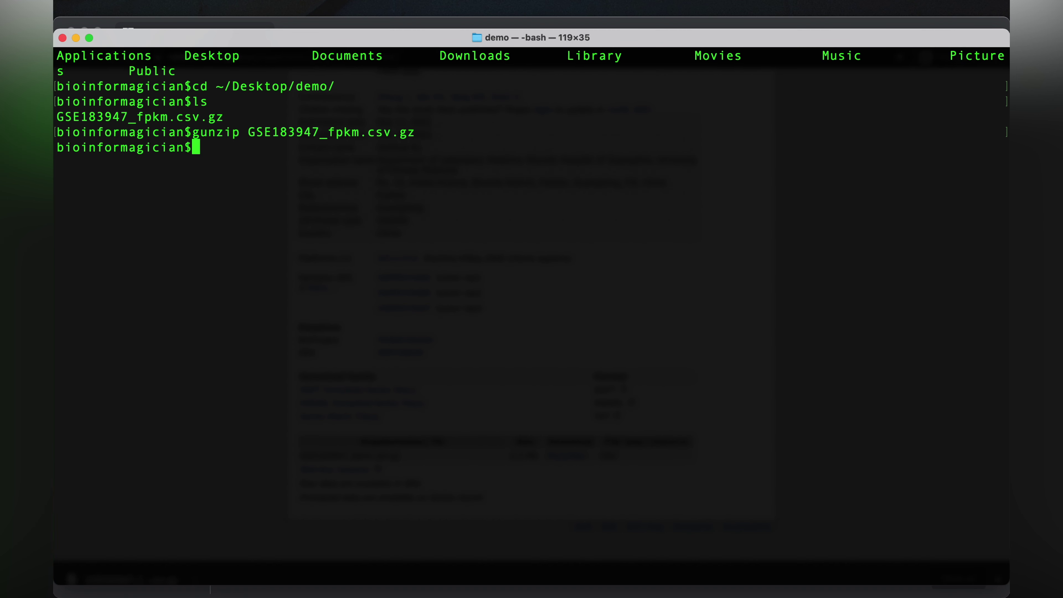
type("ls")
key("Return")
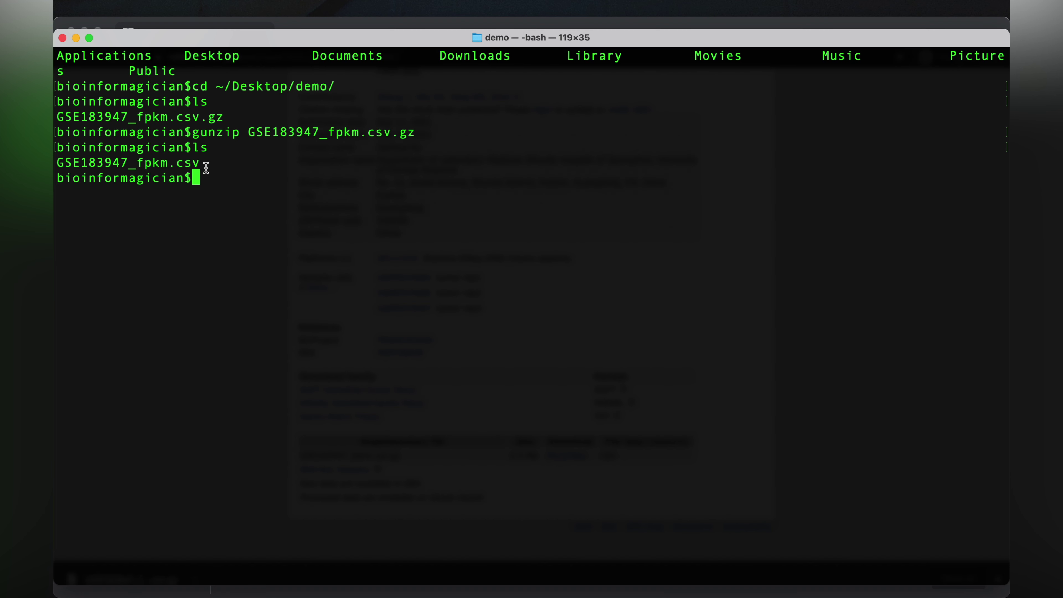
double_click(199, 163)
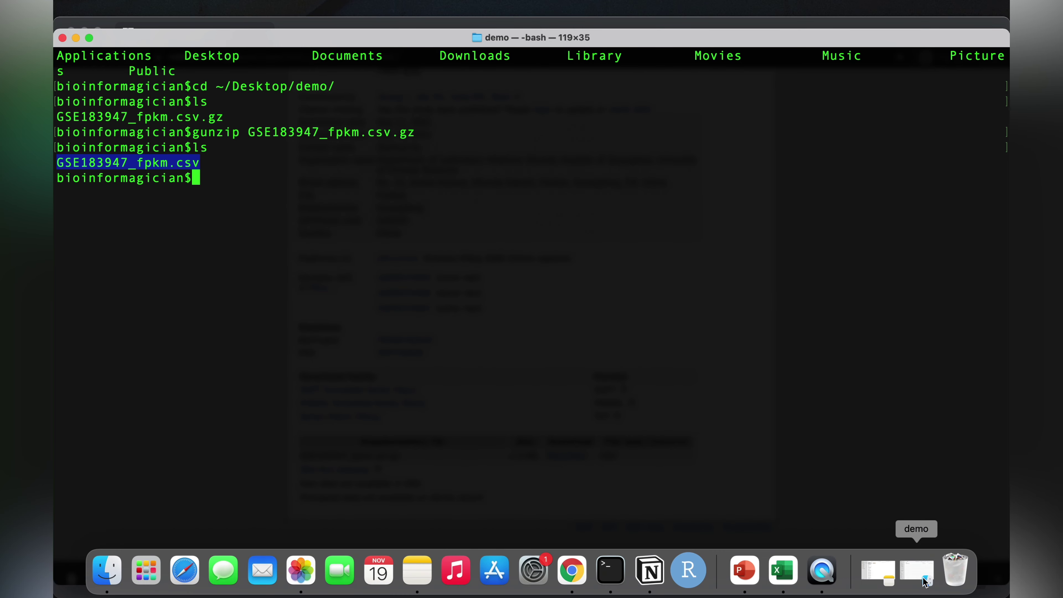
- Open GSE183947_fpkm.csv from the demo folder with Microsoft Excel via Open With
left_click(916, 571)
right_click(307, 87)
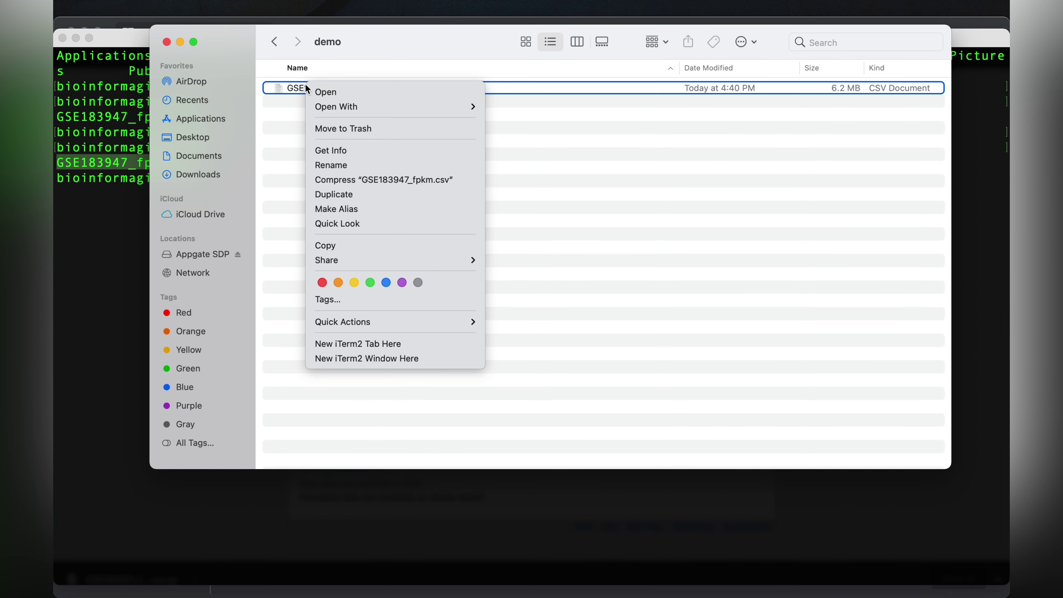
mouse_move(330, 107)
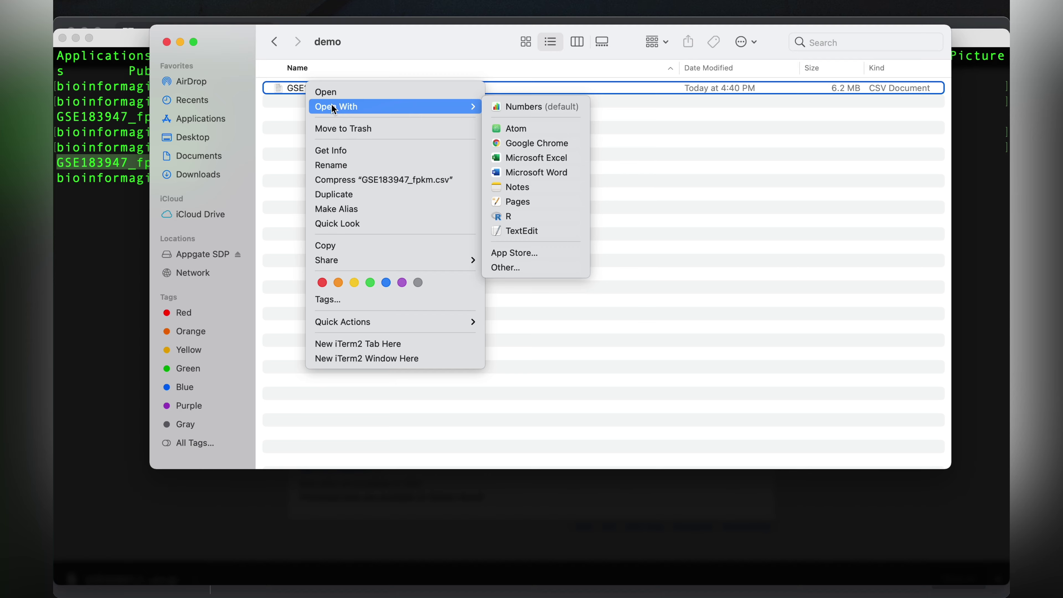
left_click(525, 158)
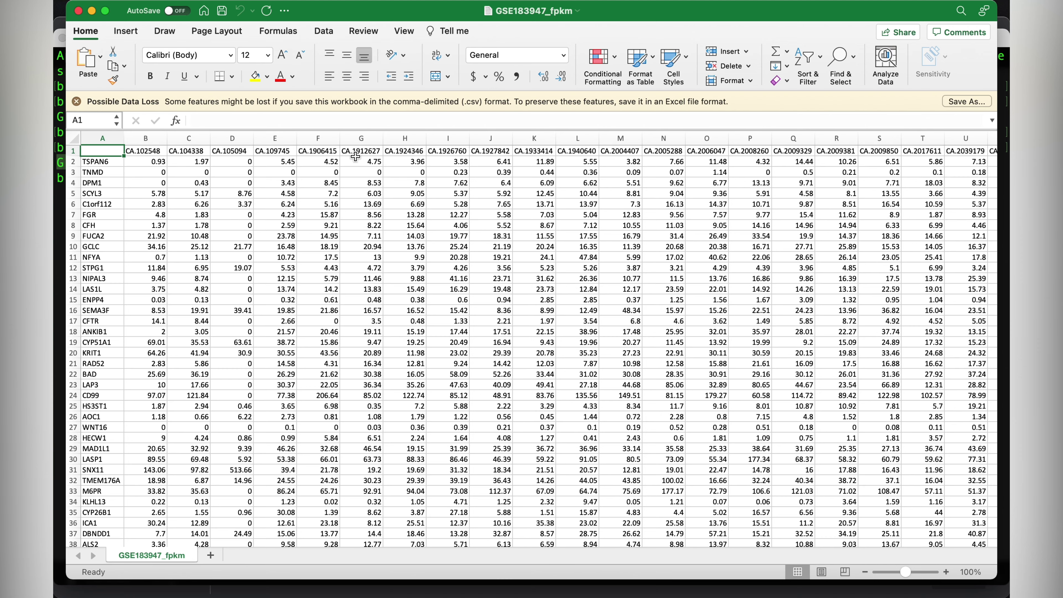
scroll(570, 186, "right", 5)
scroll(571, 186, "right", 4)
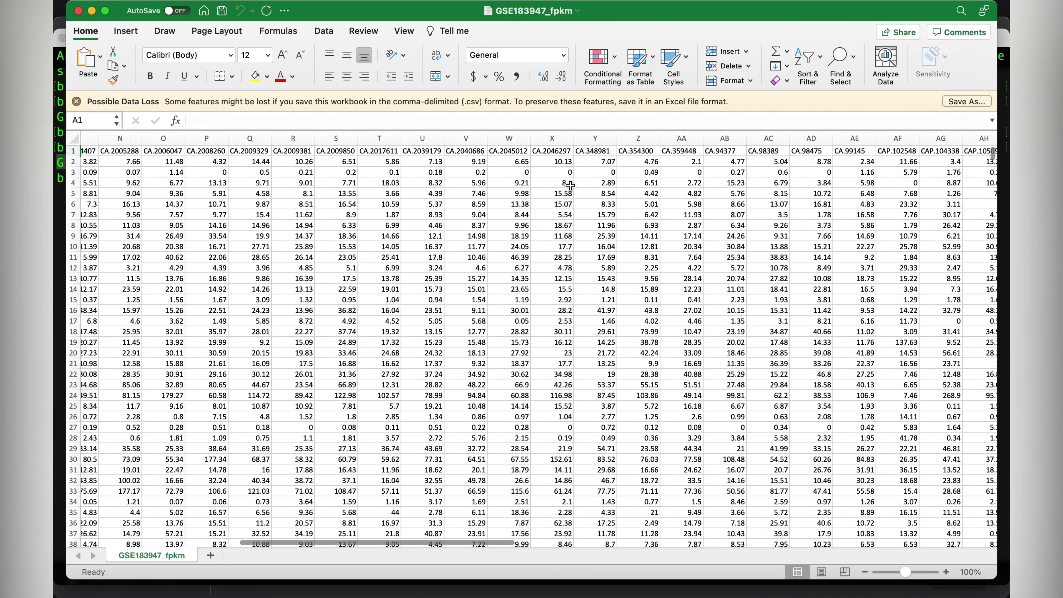
scroll(570, 186, "left", 9)
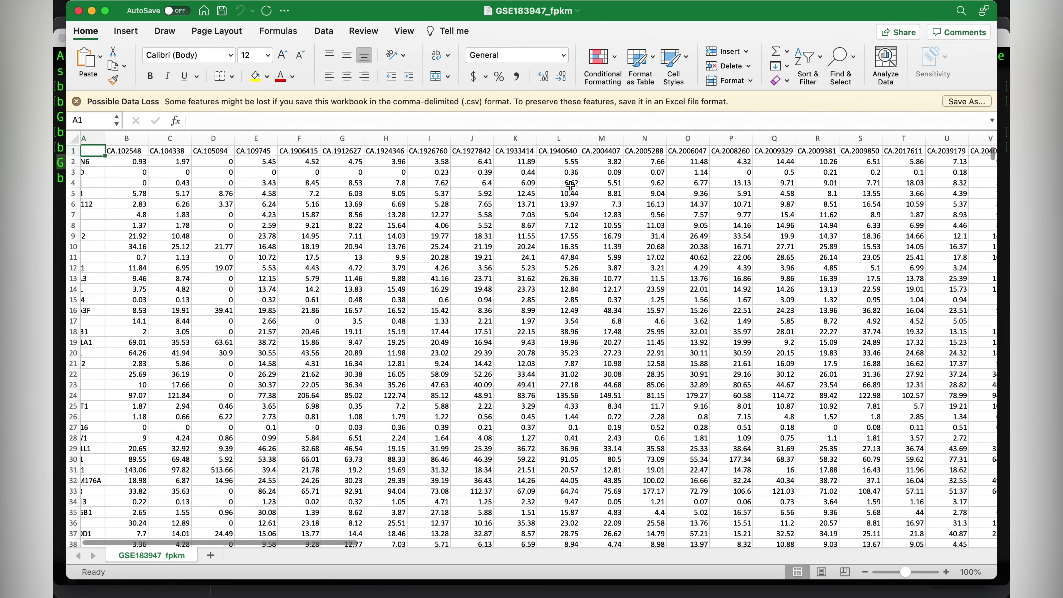